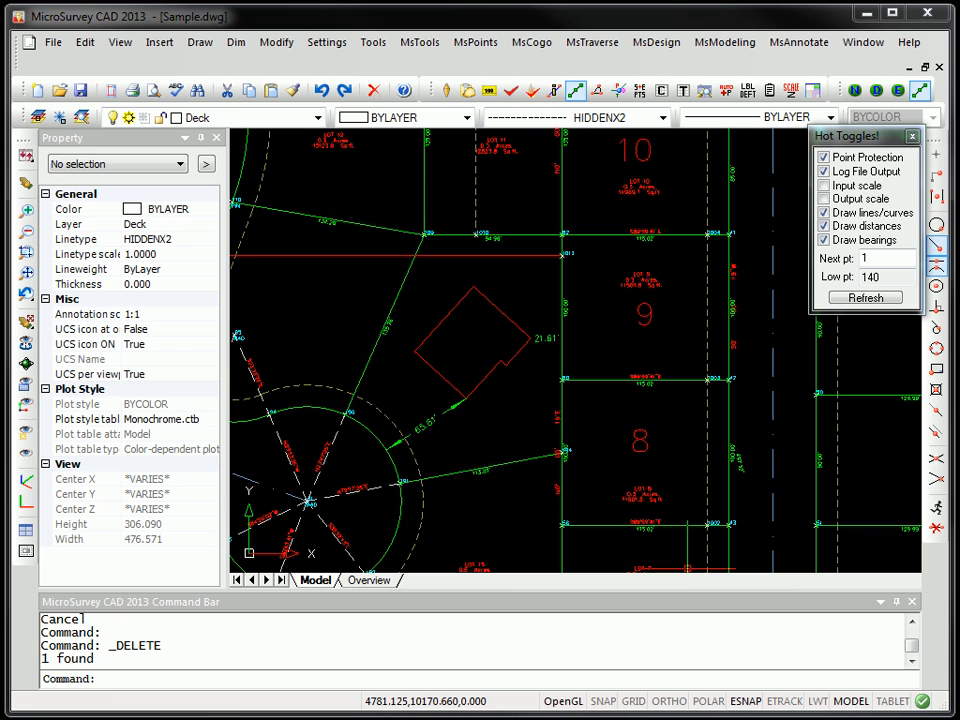
Step: Close the property pane and set the cross hairs to the house's upper-left wall, picking its west and north corners
{"action": "left_click", "coordinate": [216, 137]}
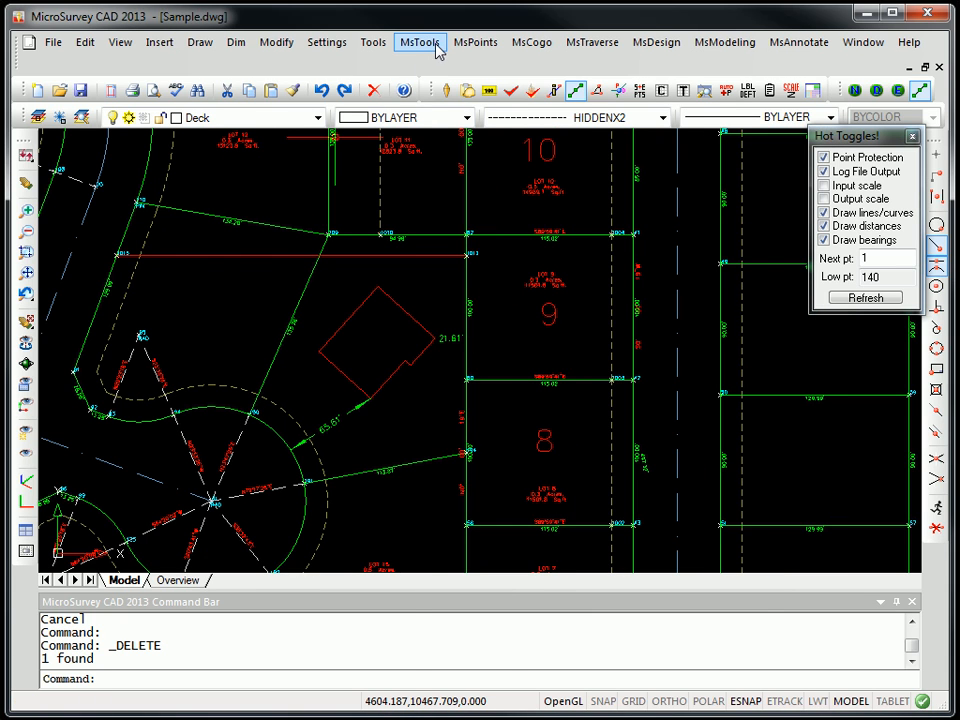
{"action": "left_click", "coordinate": [420, 43]}
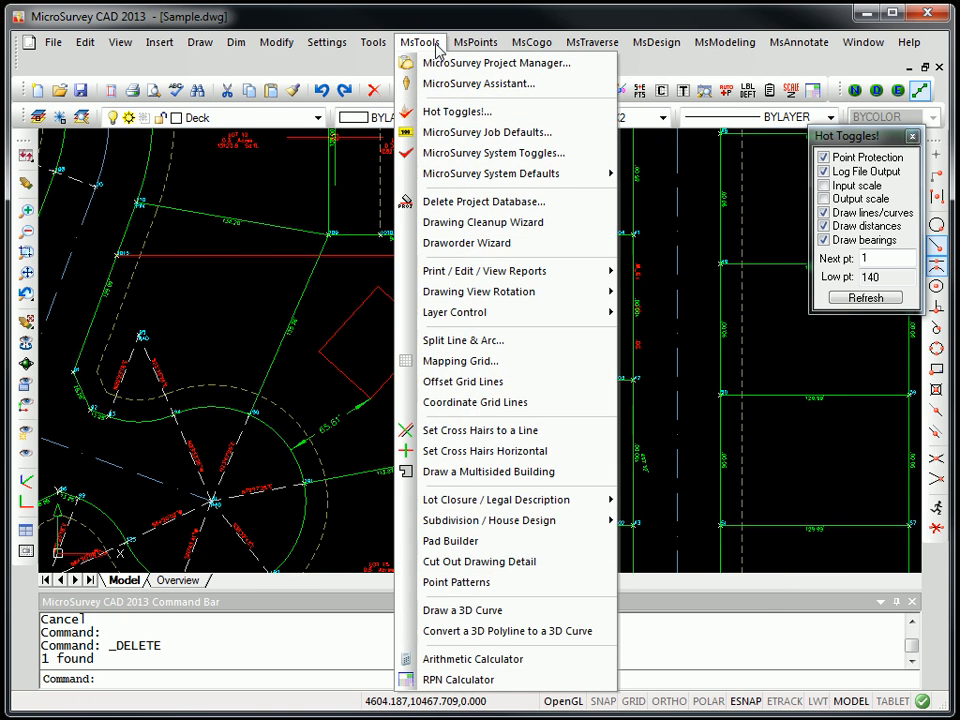
{"action": "left_click", "coordinate": [428, 430]}
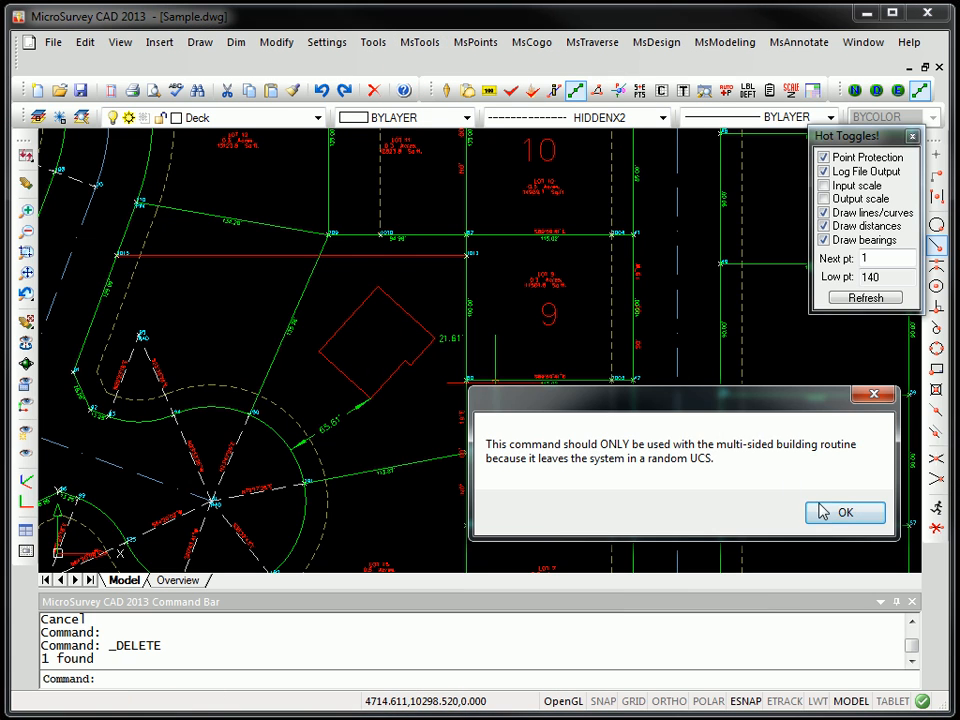
{"action": "left_click", "coordinate": [820, 512]}
{"action": "left_click", "coordinate": [325, 358]}
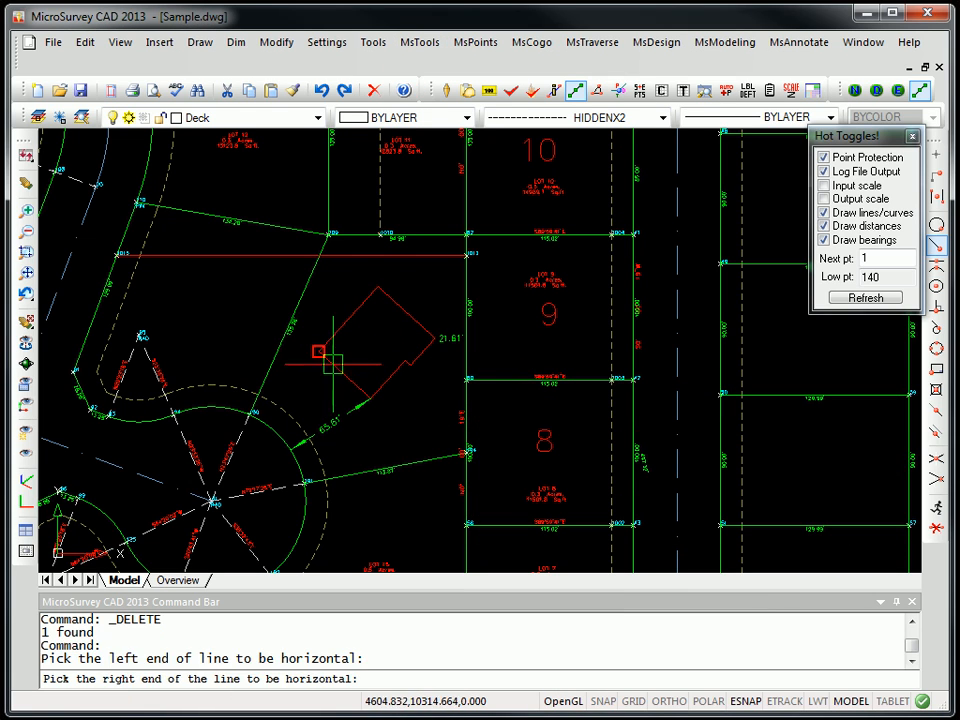
{"action": "left_click", "coordinate": [377, 288]}
{"action": "scroll", "coordinate": [403, 326], "scroll_direction": "up", "scroll_amount": 4}
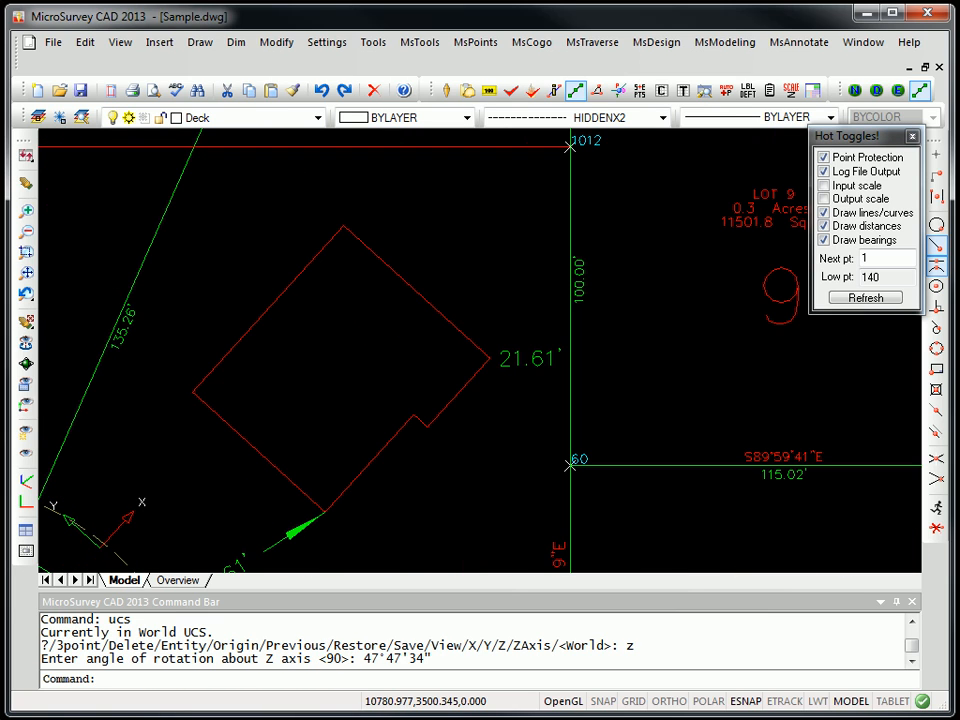
{"action": "middle_click_drag", "start_coordinate": [452, 357], "coordinate": [442, 377]}
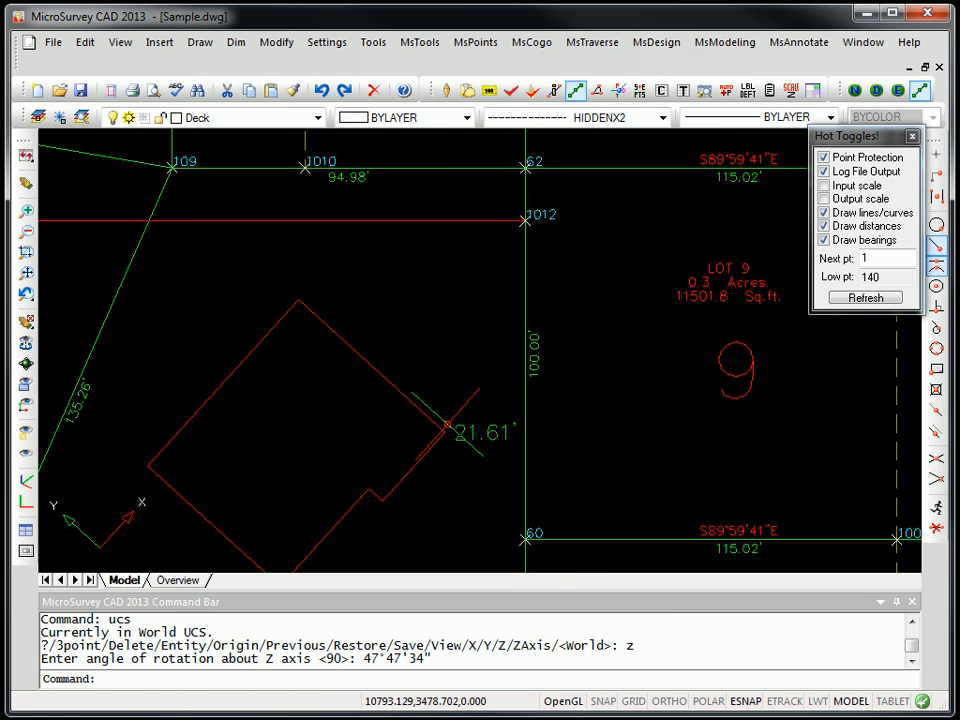
Step: Turn on entity tracking and check the AUTOSNAP variable
{"action": "left_click", "coordinate": [786, 702]}
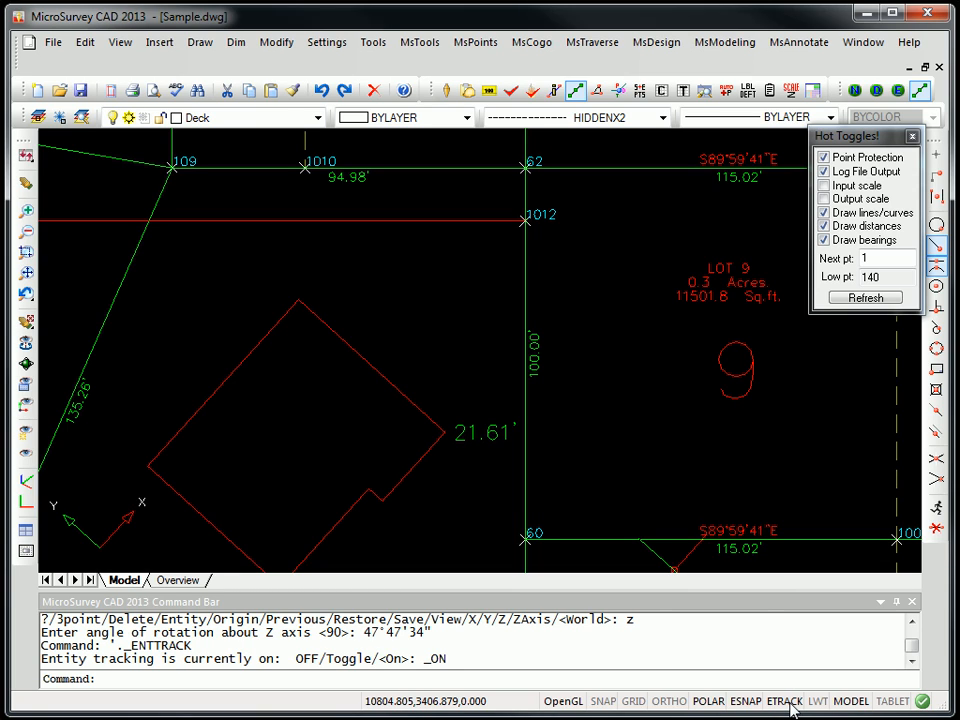
{"action": "left_click", "coordinate": [227, 679]}
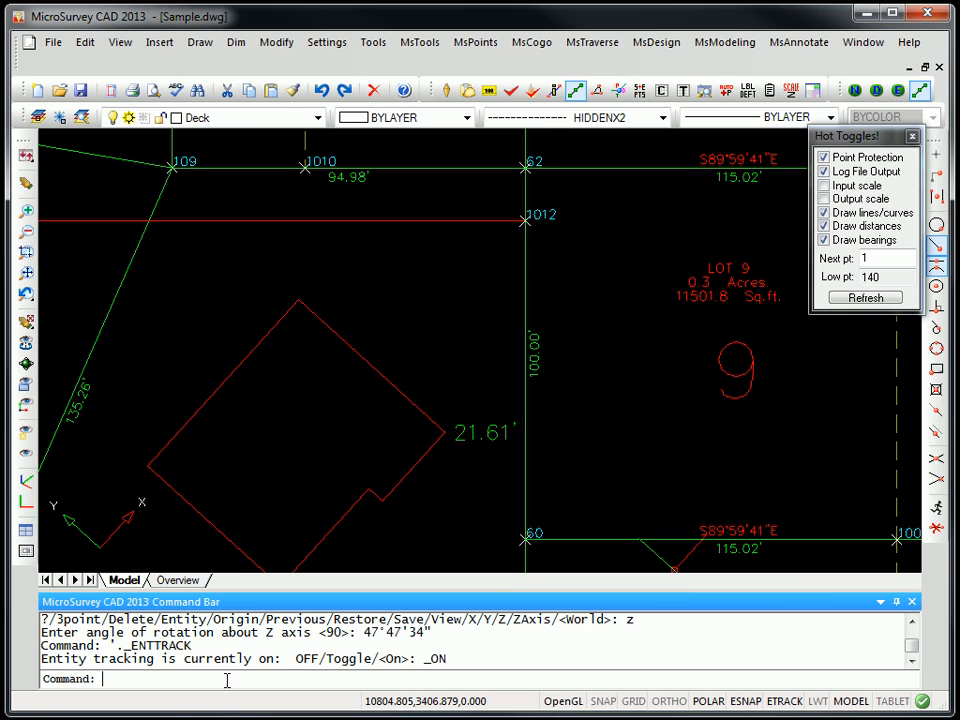
{"action": "type", "text": "autosnap"}
{"action": "key", "text": "Return"}
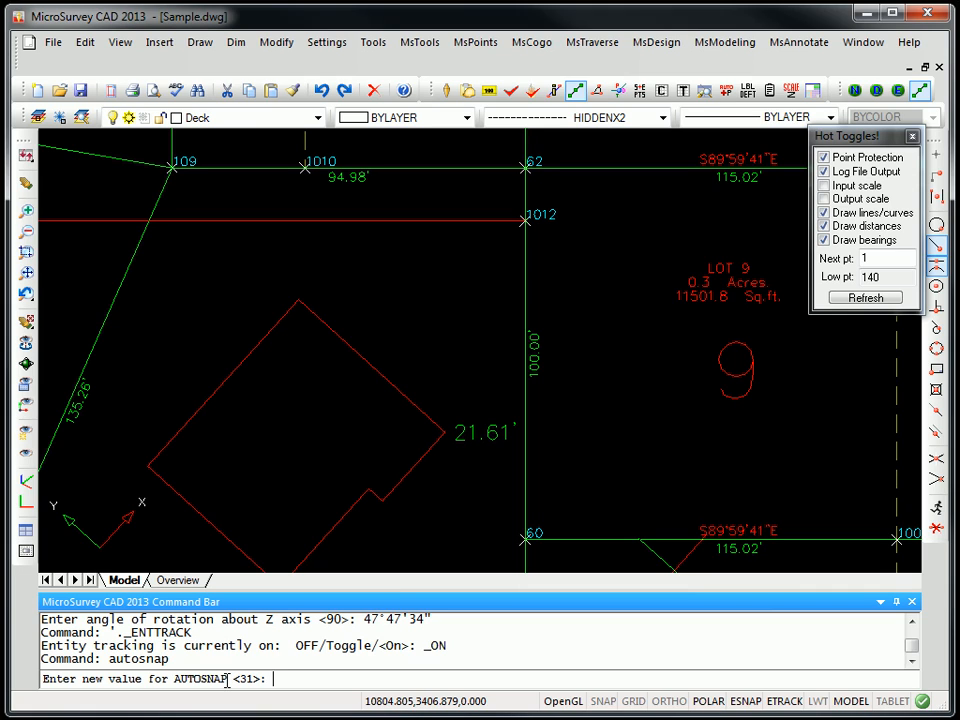
{"action": "key", "text": "Escape"}
{"action": "key", "text": "Escape"}
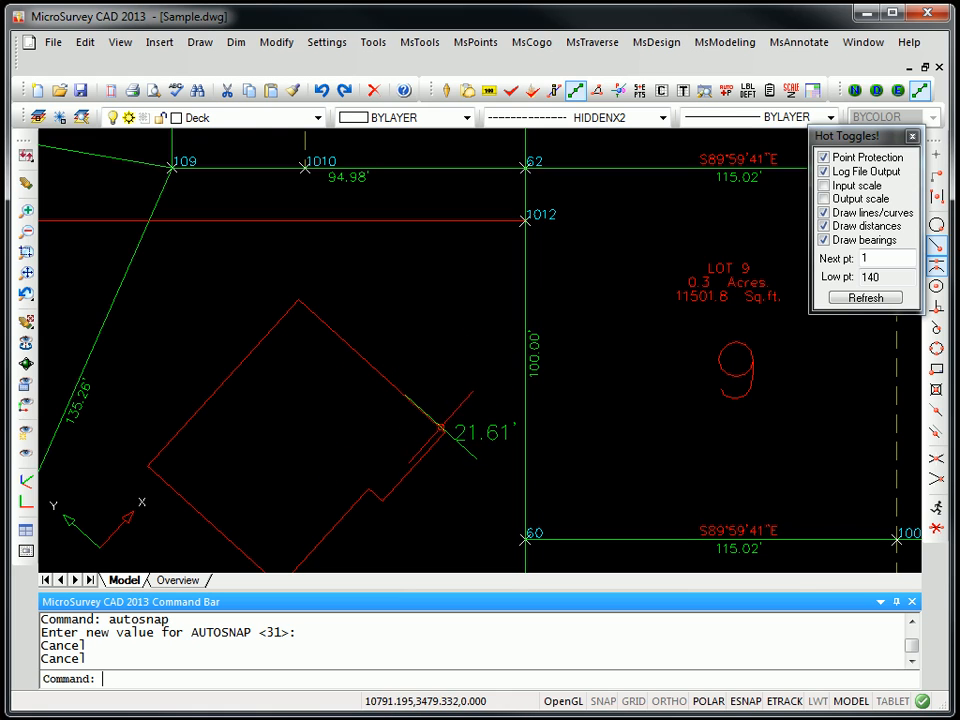
Step: Start the deck outline at the house's east corner with perpendicular line segments of 20 northeast, 10 northwest and 10 northeast
{"action": "type", "text": "l"}
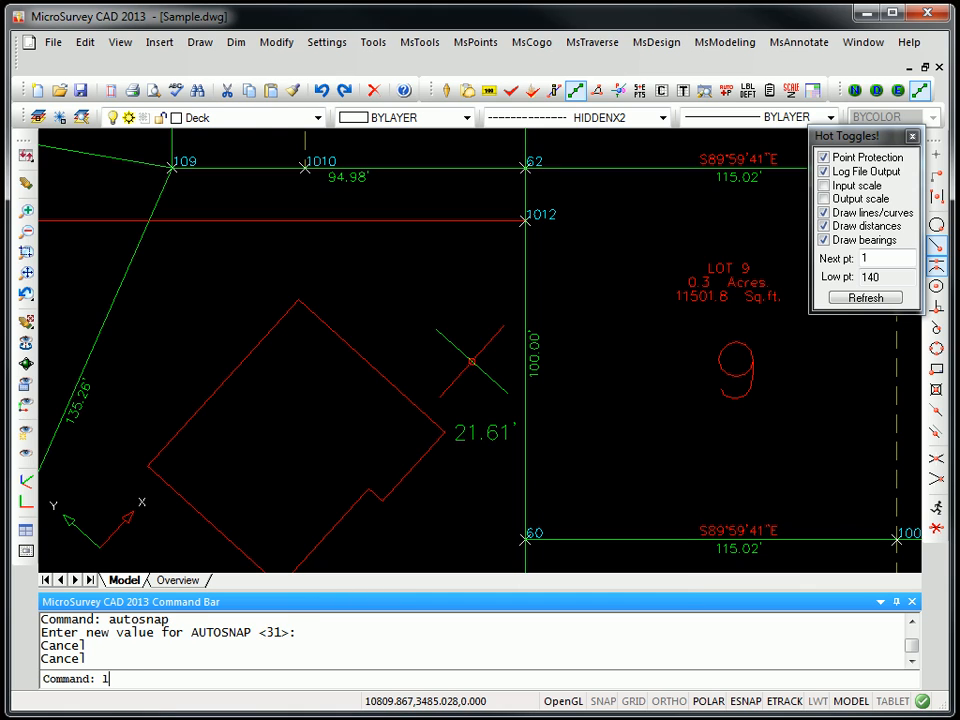
{"action": "key", "text": "Return"}
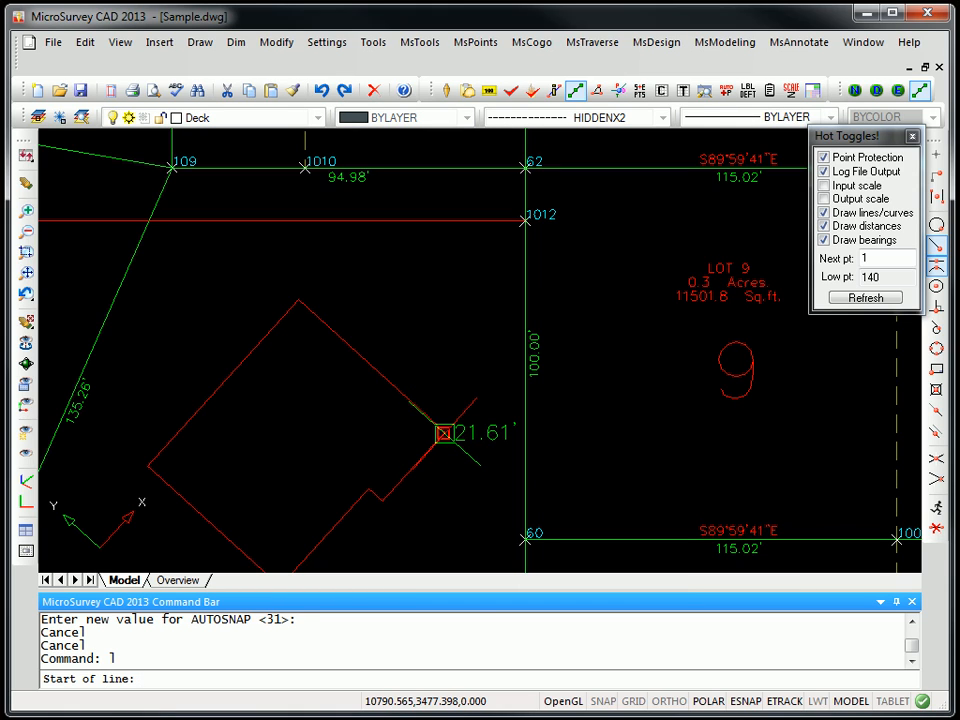
{"action": "left_click", "coordinate": [443, 433]}
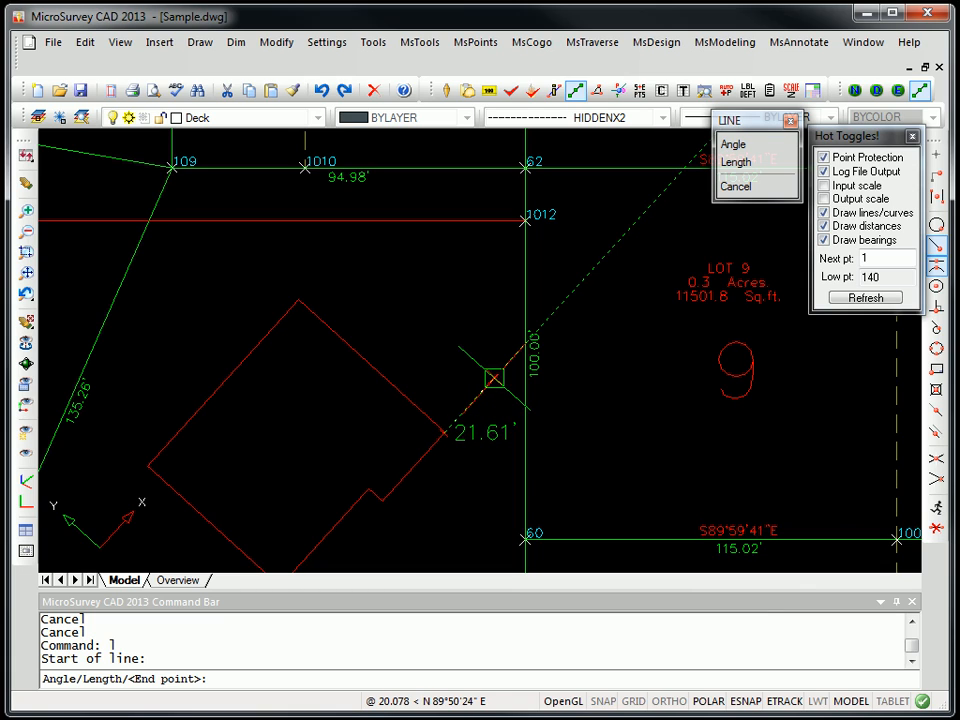
{"action": "type", "text": "20"}
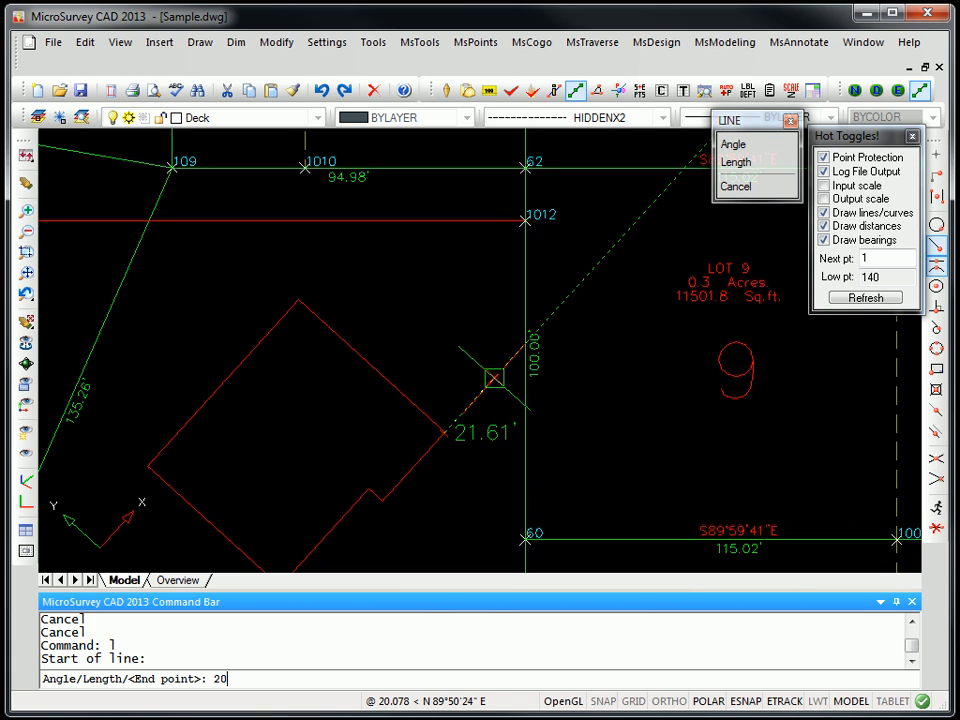
{"action": "key", "text": "Return"}
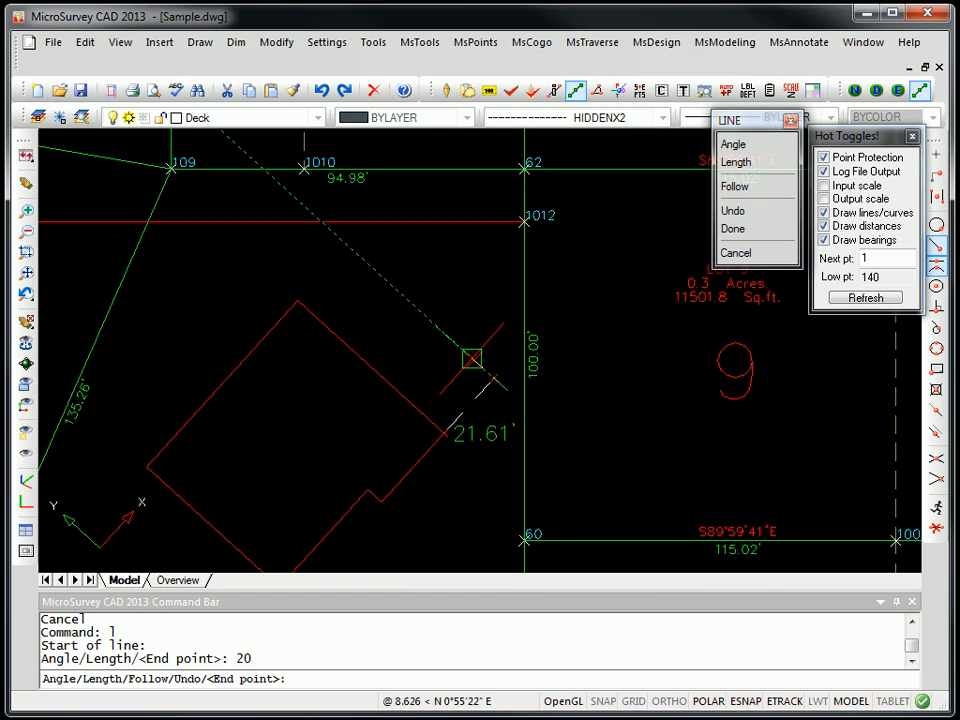
{"action": "type", "text": "10"}
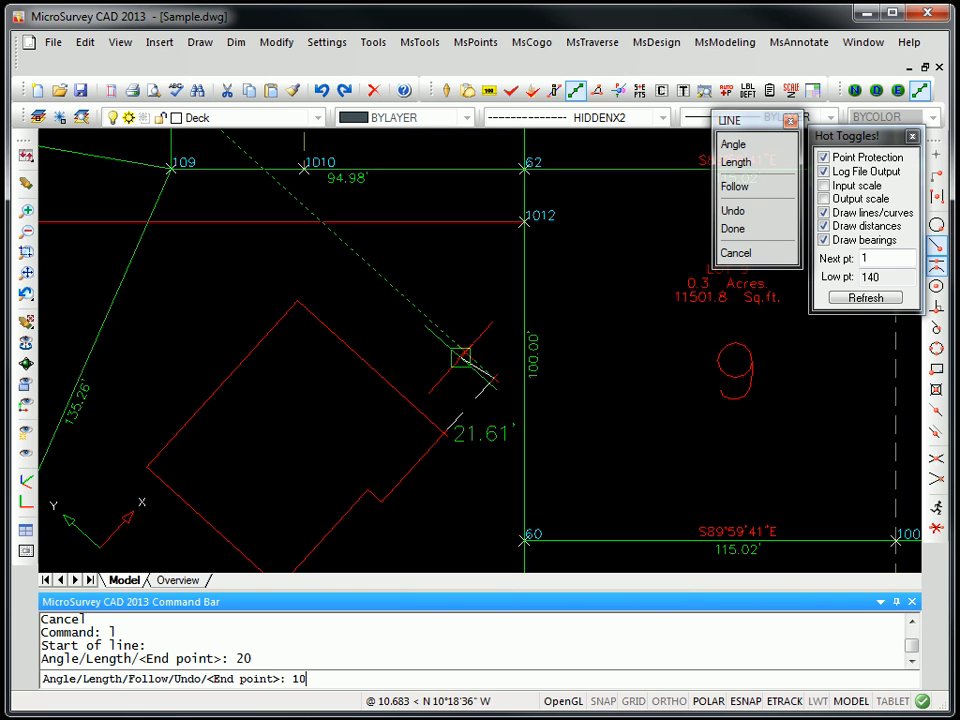
{"action": "key", "text": "Return"}
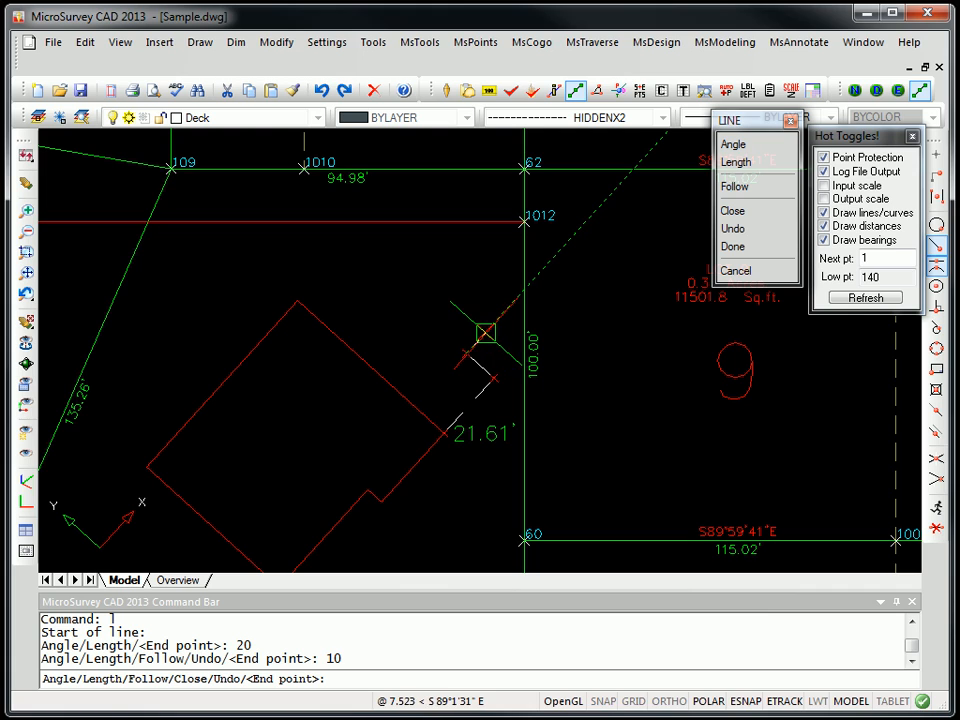
{"action": "type", "text": "10"}
{"action": "key", "text": "Return"}
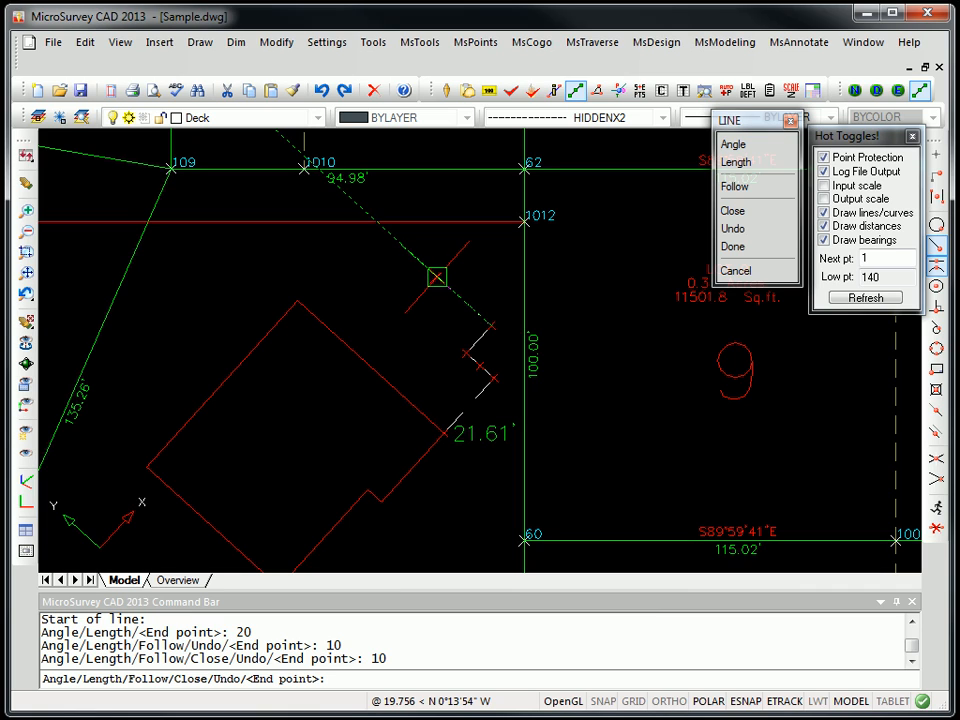
Step: Complete the deck outline using tracking aligned with the wall's midpoint, the earlier inner corner and the house's north corner, ending at that house corner
{"action": "left_click", "coordinate": [938, 270]}
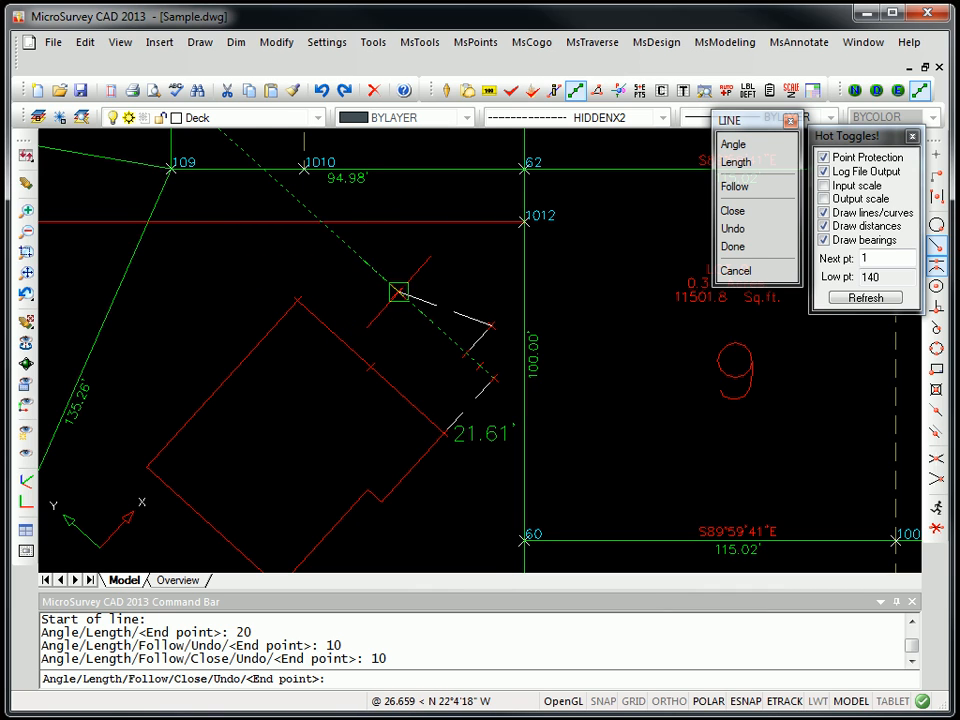
{"action": "middle_click_drag", "start_coordinate": [386, 318], "coordinate": [413, 368]}
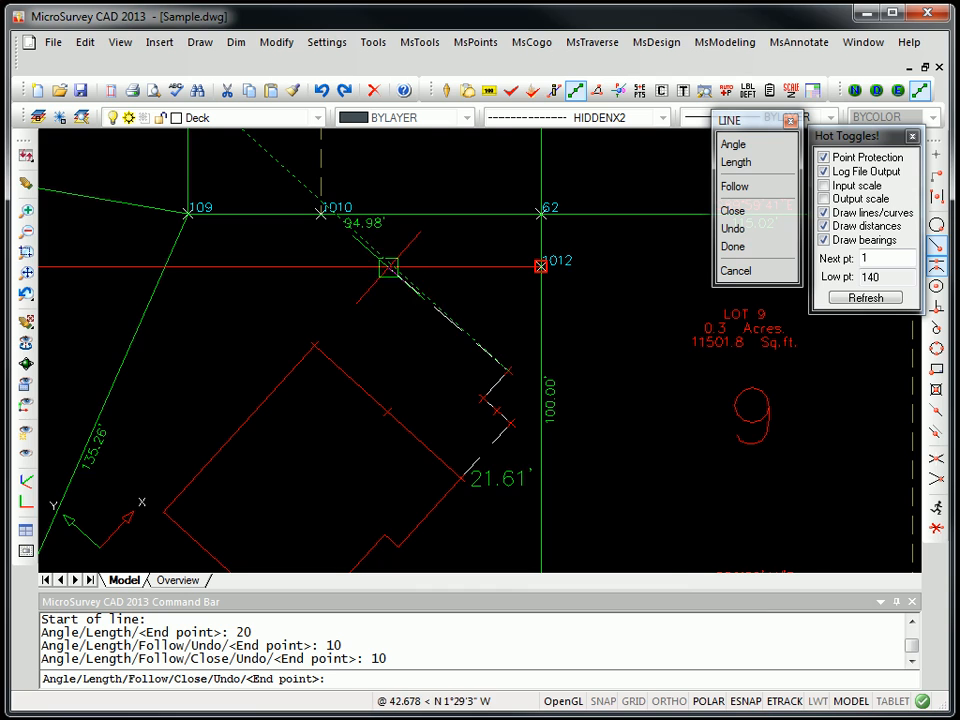
{"action": "scroll", "coordinate": [388, 267], "scroll_direction": "up", "scroll_amount": 2}
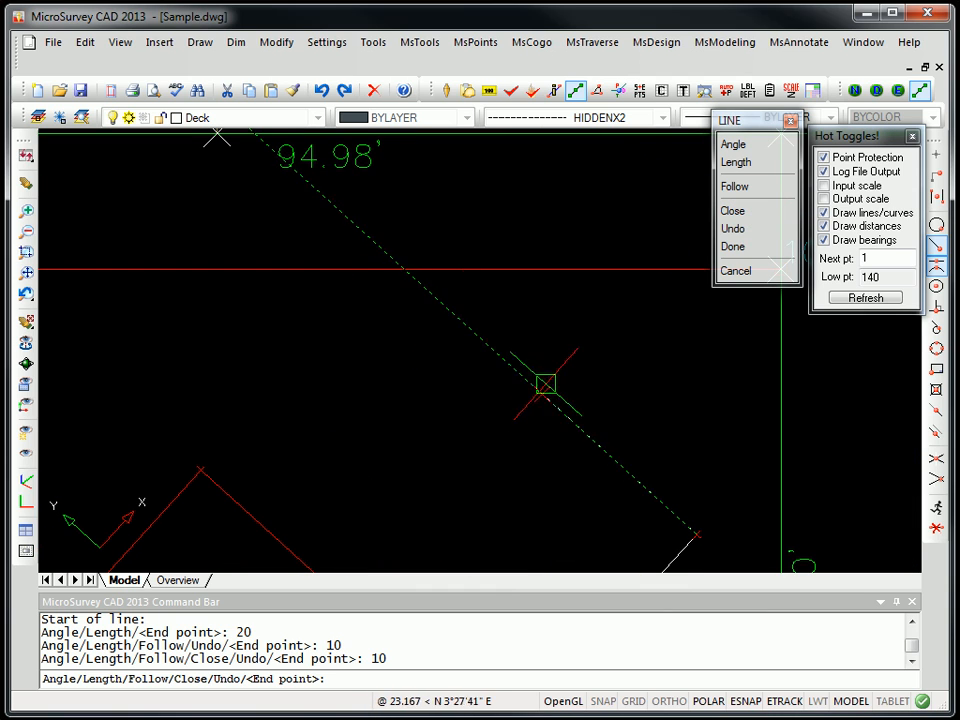
{"action": "middle_click_drag", "start_coordinate": [517, 395], "coordinate": [464, 286]}
{"action": "scroll", "coordinate": [456, 312], "scroll_direction": "down", "scroll_amount": 2}
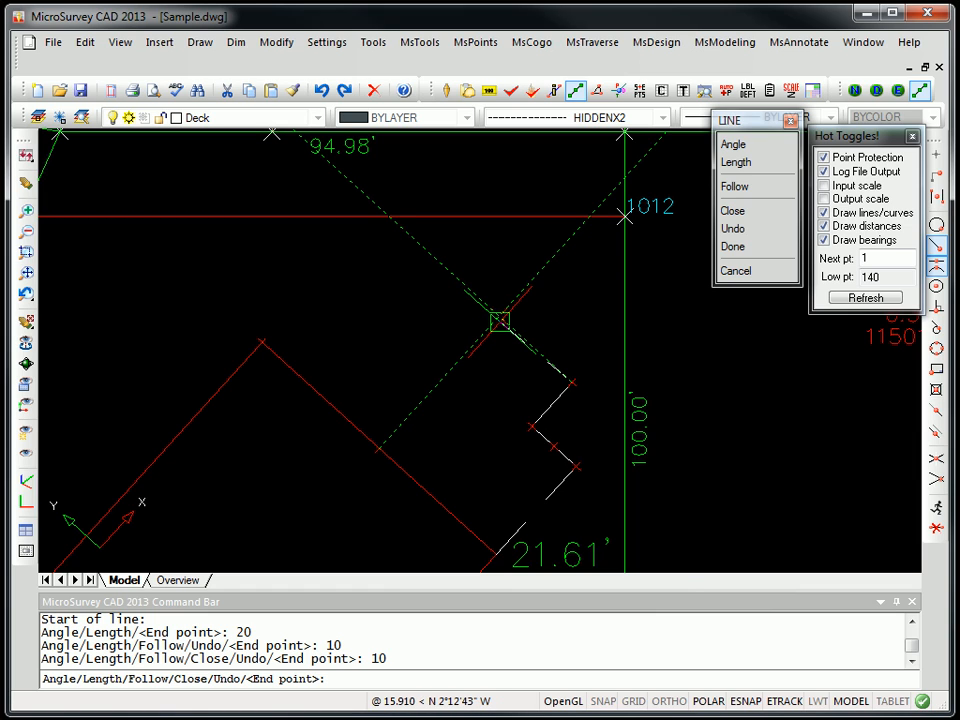
{"action": "left_click", "coordinate": [499, 321]}
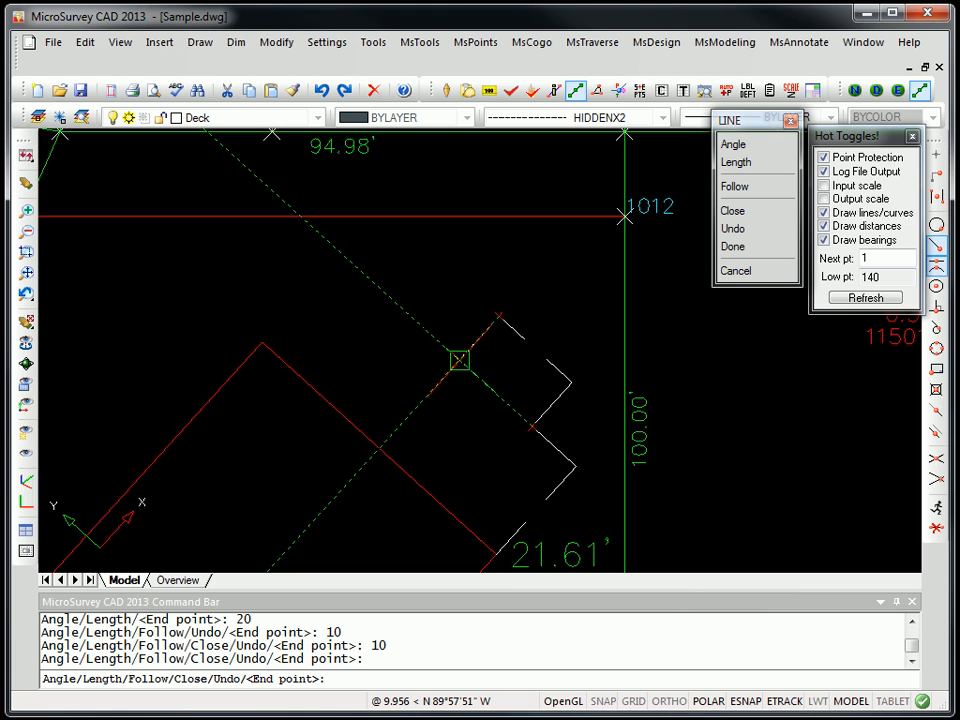
{"action": "left_click", "coordinate": [459, 360]}
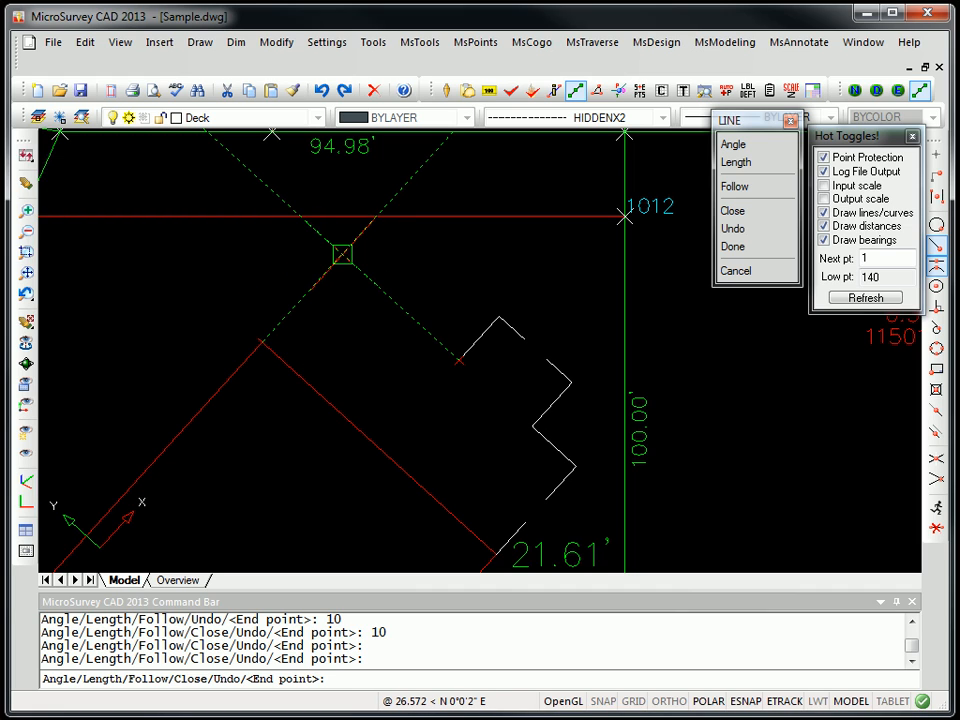
{"action": "left_click", "coordinate": [342, 254]}
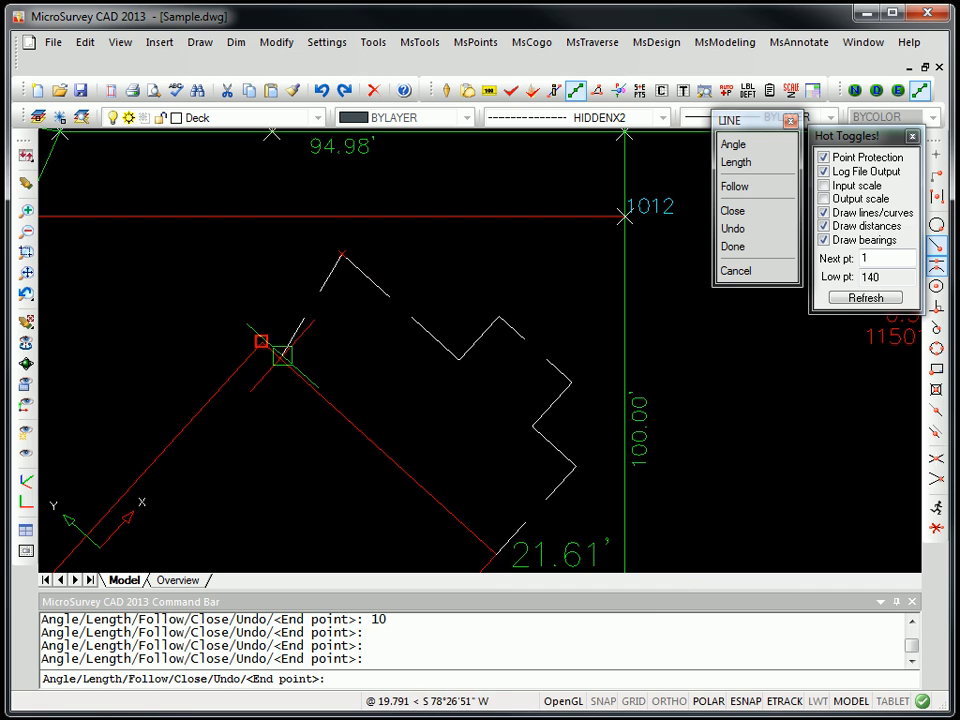
{"action": "key", "text": "Return"}
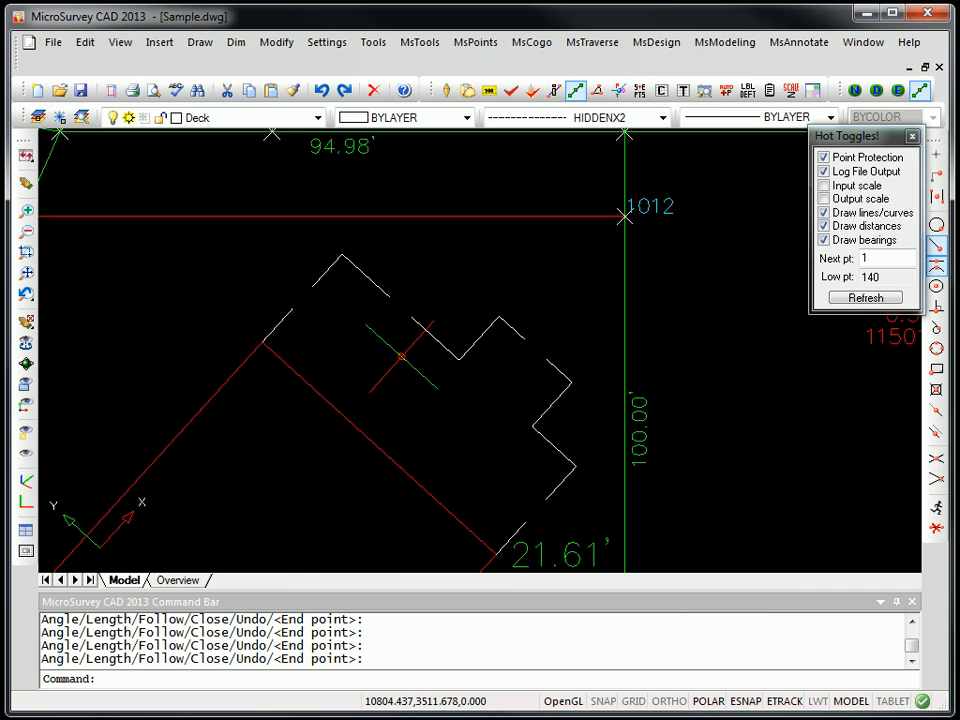
Step: Draw a circle of radius 0.5 centred at offset @0.5,5 from the house's east corner
{"action": "scroll", "coordinate": [401, 356], "scroll_direction": "down", "scroll_amount": 2}
{"action": "middle_click_drag", "start_coordinate": [454, 448], "coordinate": [362, 358]}
{"action": "scroll", "coordinate": [362, 357], "scroll_direction": "up", "scroll_amount": 3}
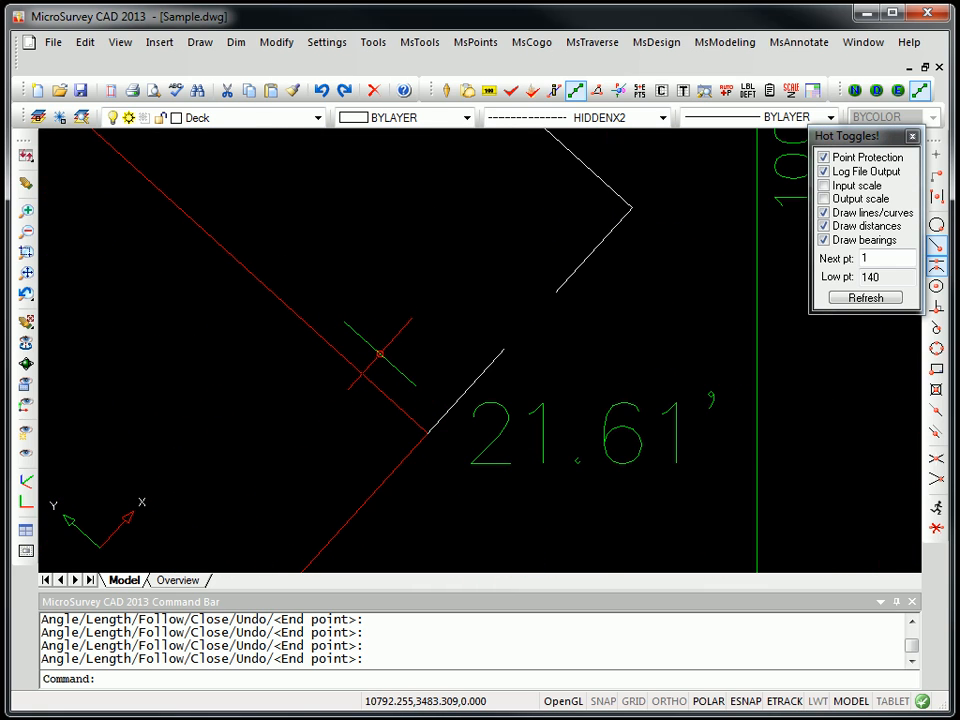
{"action": "type", "text": "c"}
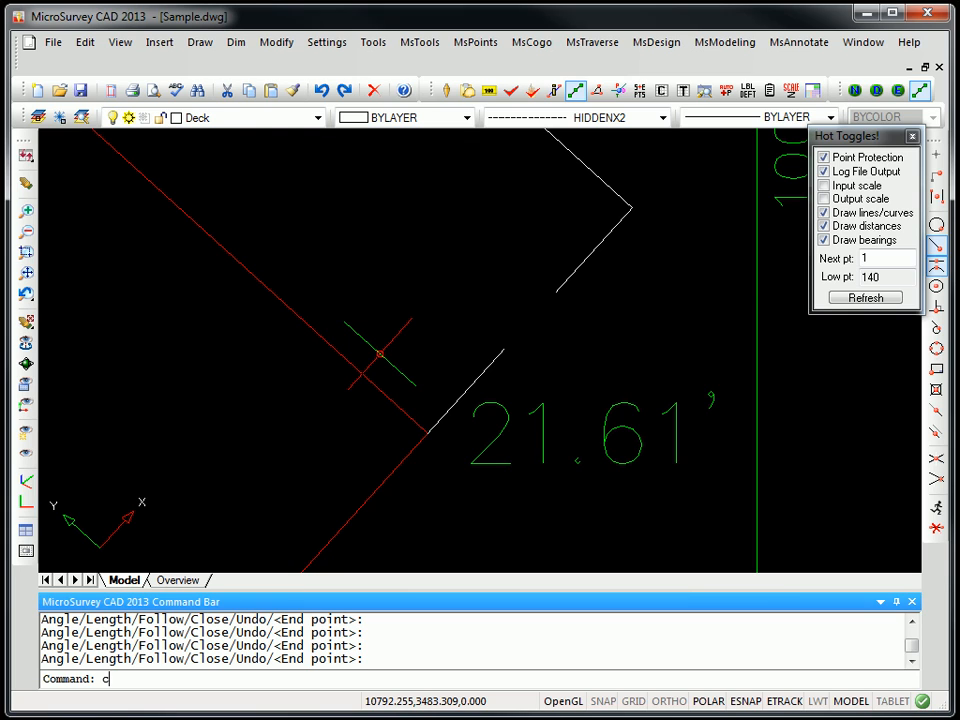
{"action": "key", "text": "Return"}
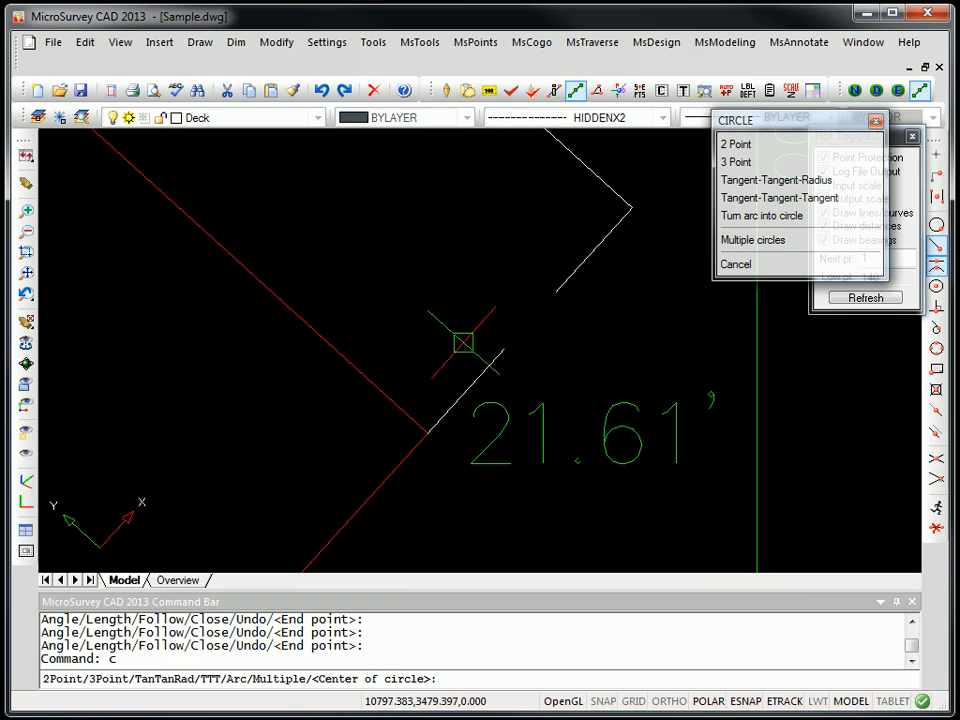
{"action": "left_click", "coordinate": [940, 184]}
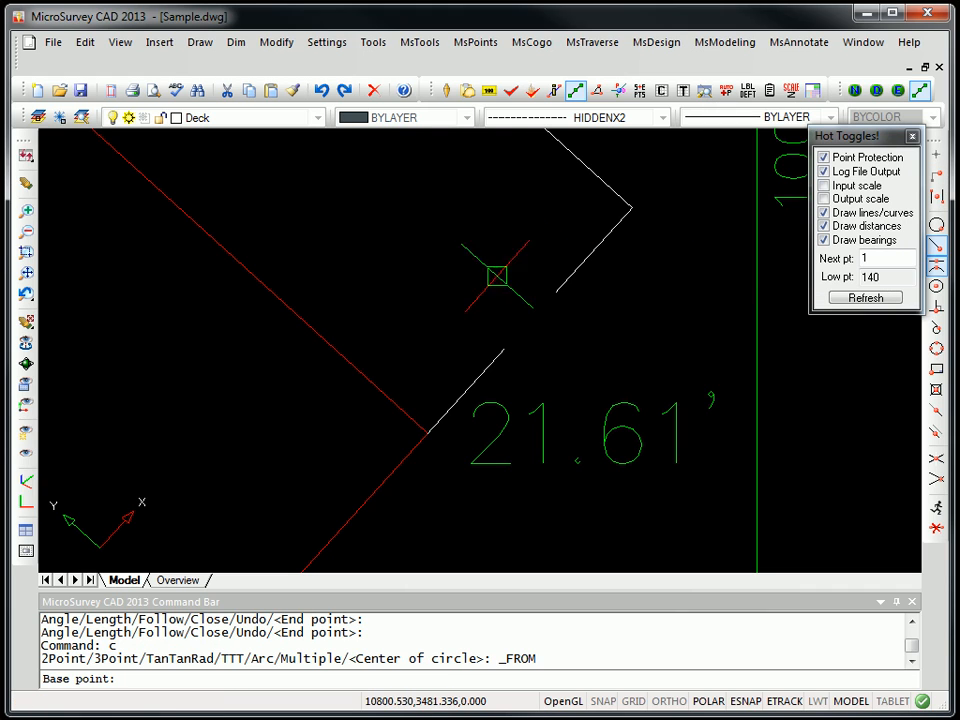
{"action": "left_click", "coordinate": [427, 433]}
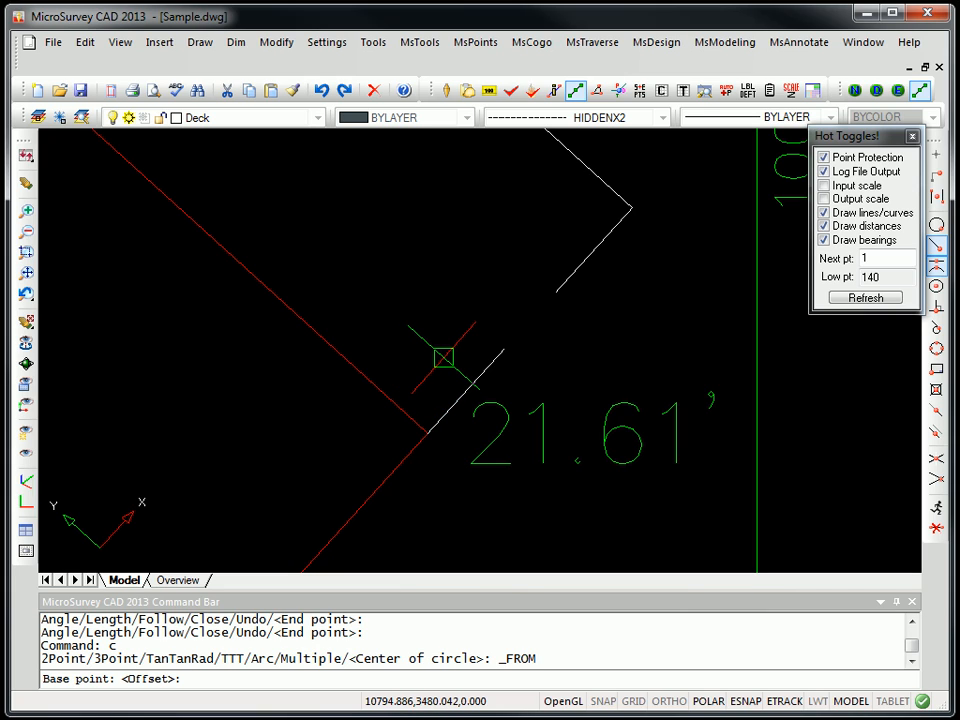
{"action": "type", "text": "@0.5,5"}
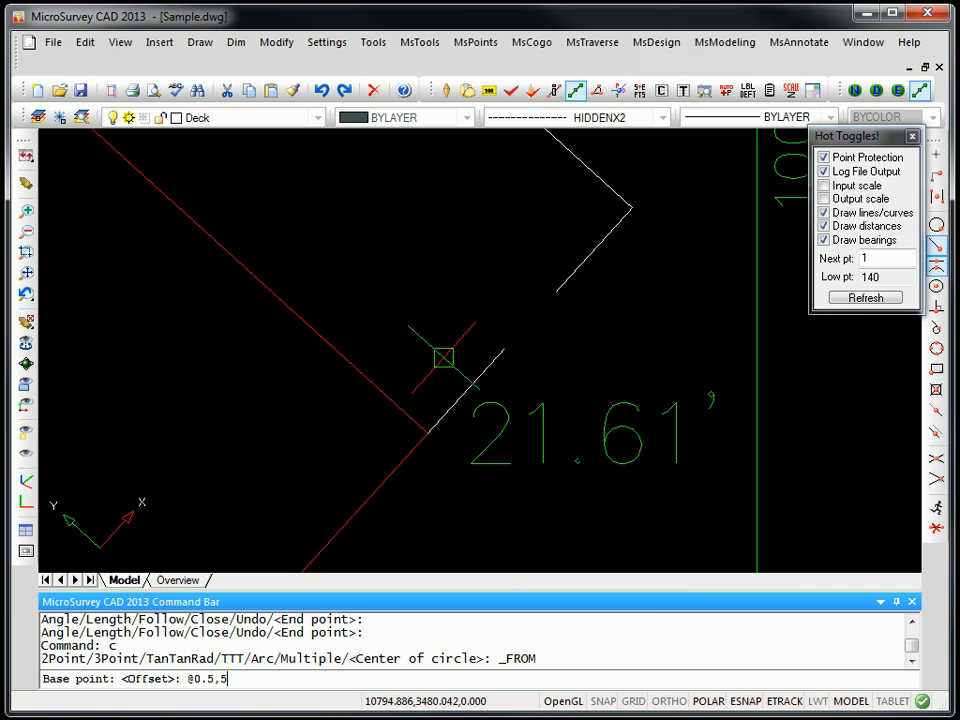
{"action": "key", "text": "Return"}
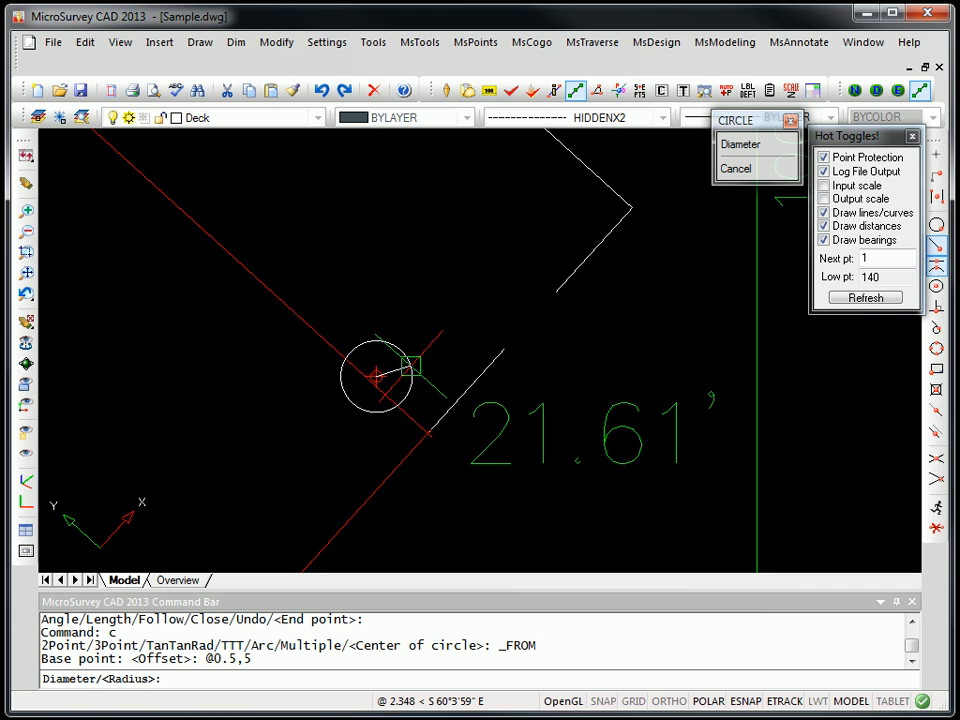
{"action": "type", "text": ".5"}
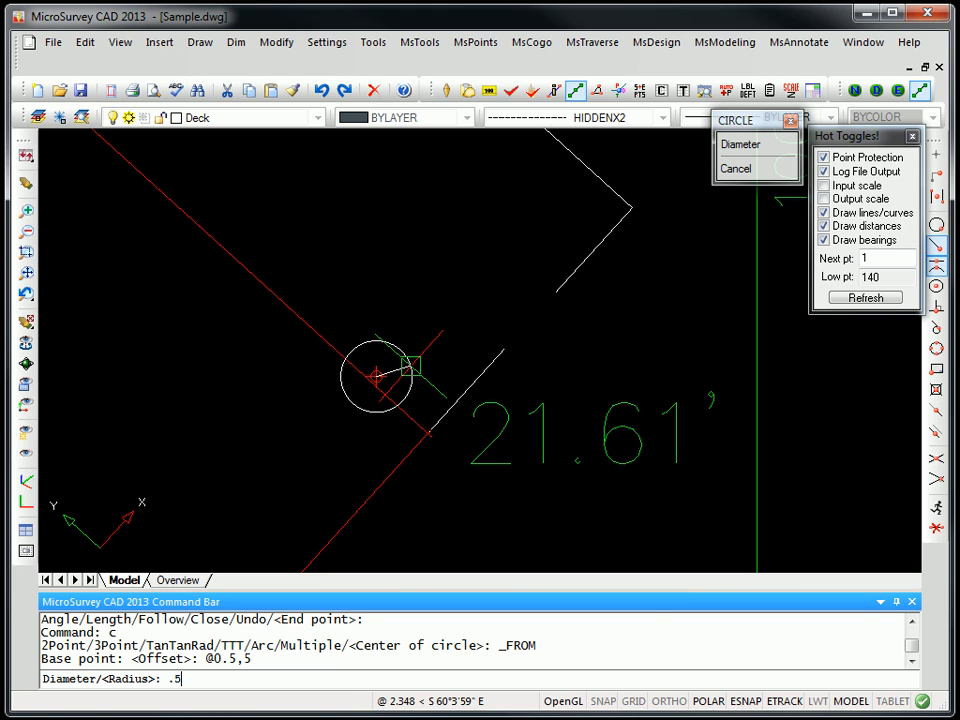
{"action": "key", "text": "Return"}
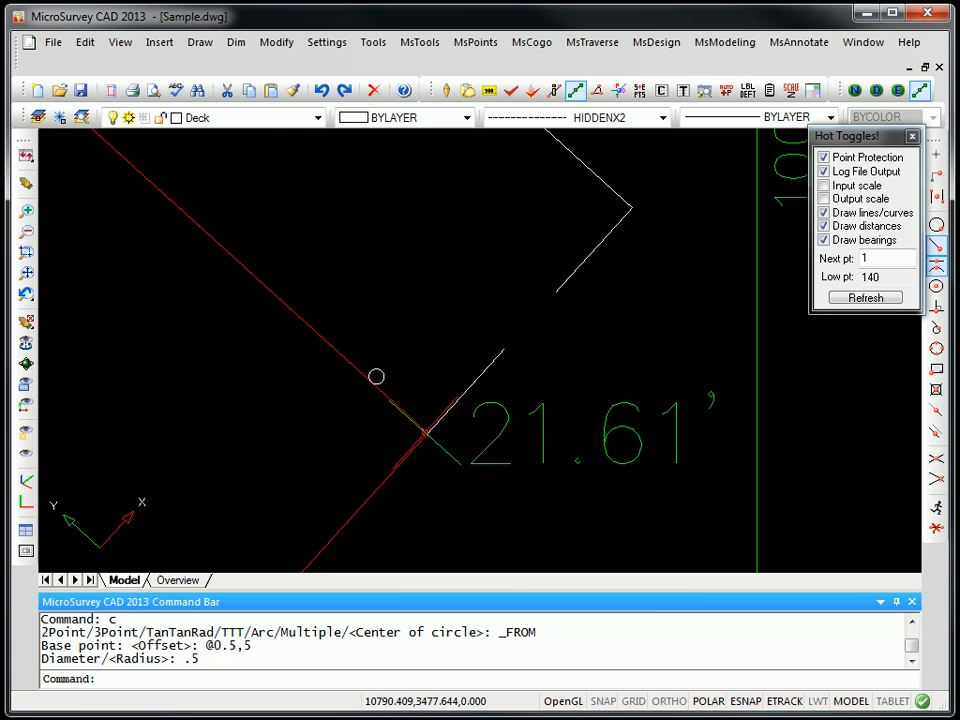
Step: Set the cross hairs back to horizontal
{"action": "scroll", "coordinate": [310, 421], "scroll_direction": "down", "scroll_amount": 3}
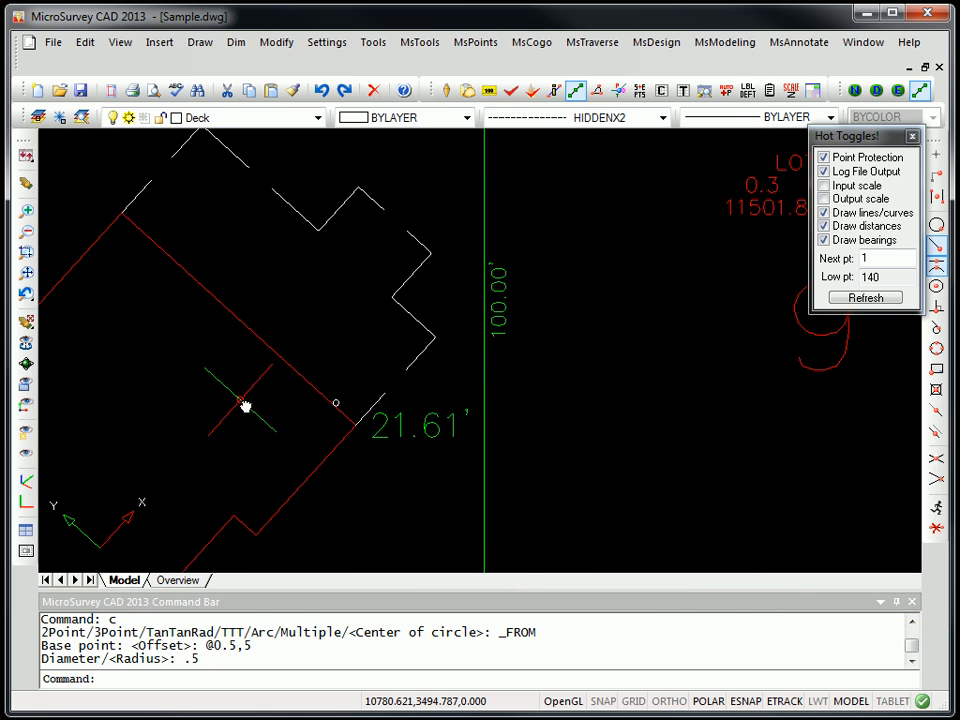
{"action": "middle_click_drag", "start_coordinate": [246, 405], "coordinate": [446, 435]}
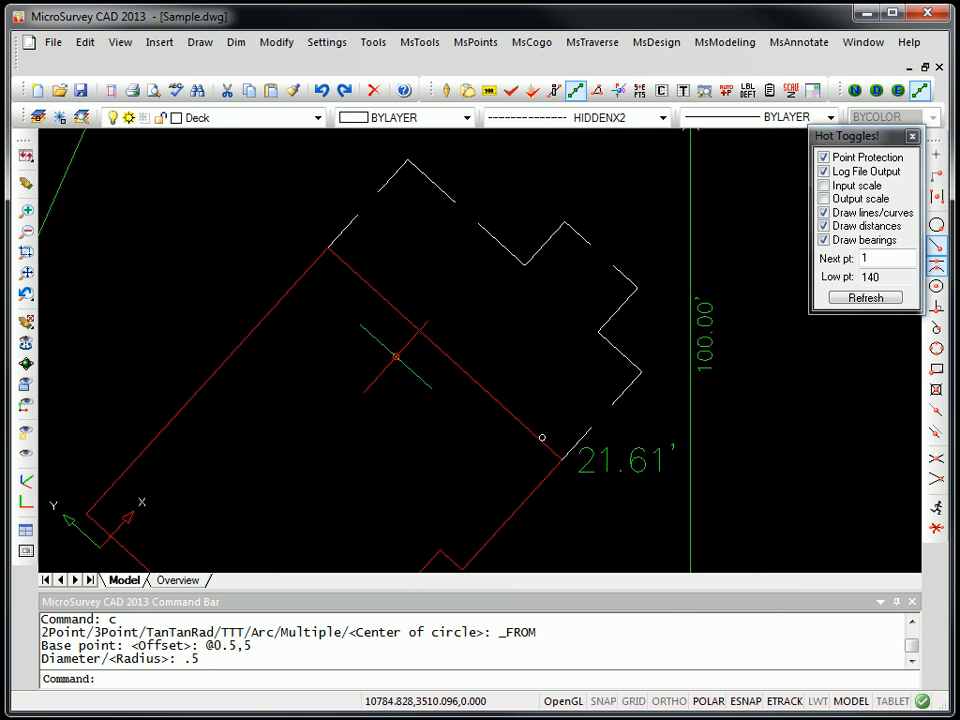
{"action": "left_click", "coordinate": [421, 43]}
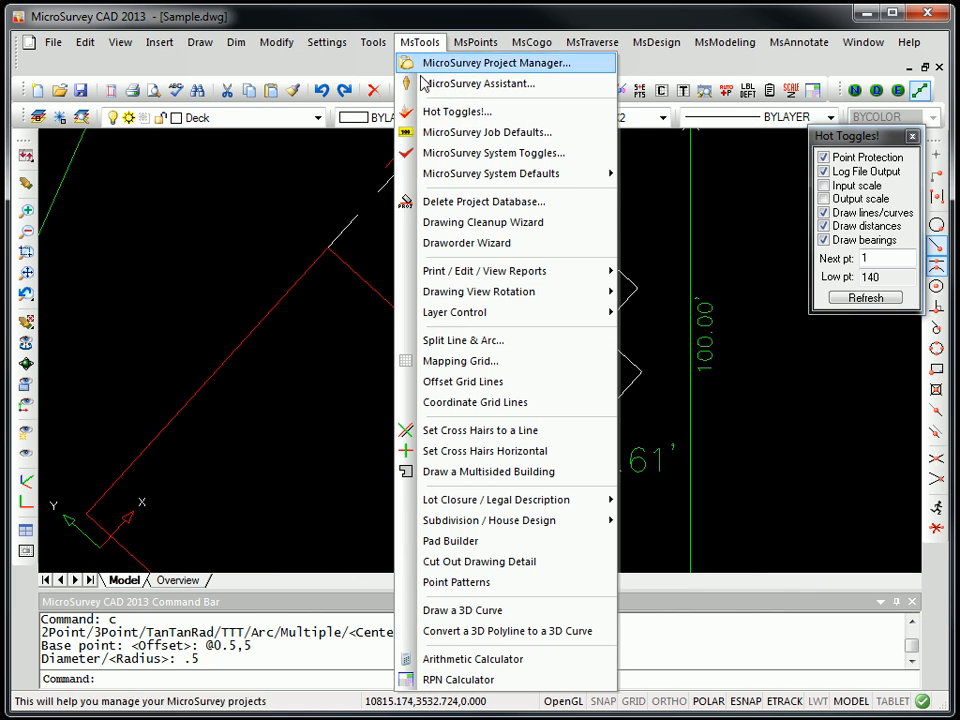
{"action": "left_click", "coordinate": [470, 451]}
Step: Start a line with the Extension snap on the continuation of the house's southwest wall, beyond its west corner
{"action": "mouse_move", "coordinate": [226, 498]}
{"action": "middle_mouse_down"}
{"action": "mouse_move", "coordinate": [371, 448]}
{"action": "mouse_move", "coordinate": [405, 418]}
{"action": "middle_mouse_up"}
{"action": "scroll", "coordinate": [405, 418], "scroll_direction": "down", "scroll_amount": 2}
{"action": "middle_click_drag", "start_coordinate": [302, 377], "coordinate": [356, 390]}
{"action": "scroll", "coordinate": [349, 386], "scroll_direction": "down", "scroll_amount": 2}
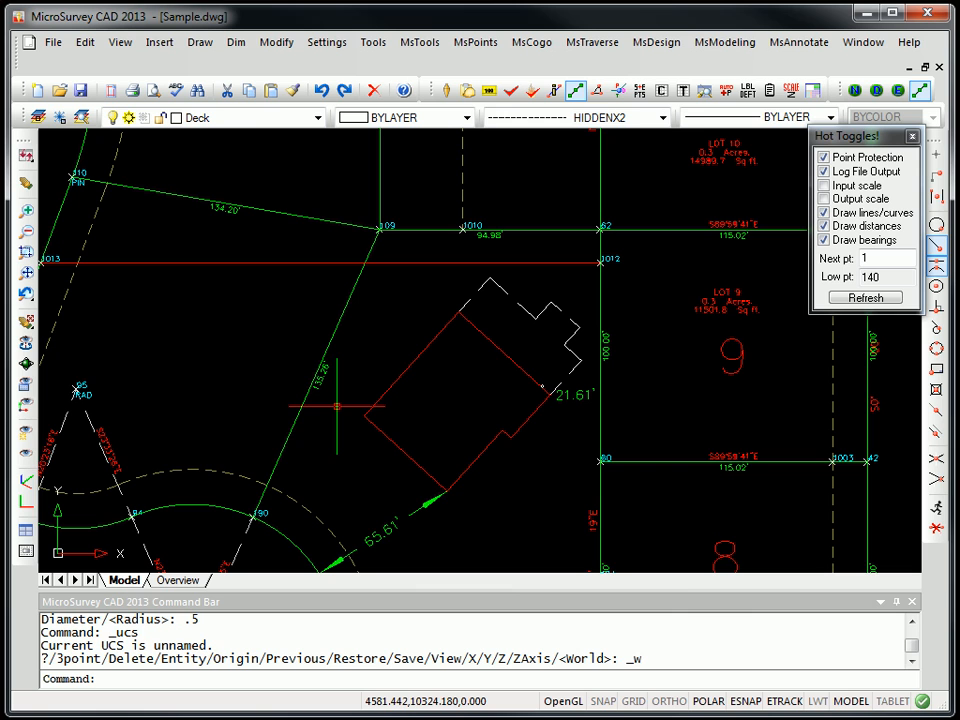
{"action": "mouse_move", "coordinate": [520, 537]}
{"action": "middle_mouse_down"}
{"action": "mouse_move", "coordinate": [439, 426]}
{"action": "mouse_move", "coordinate": [461, 422]}
{"action": "middle_mouse_up"}
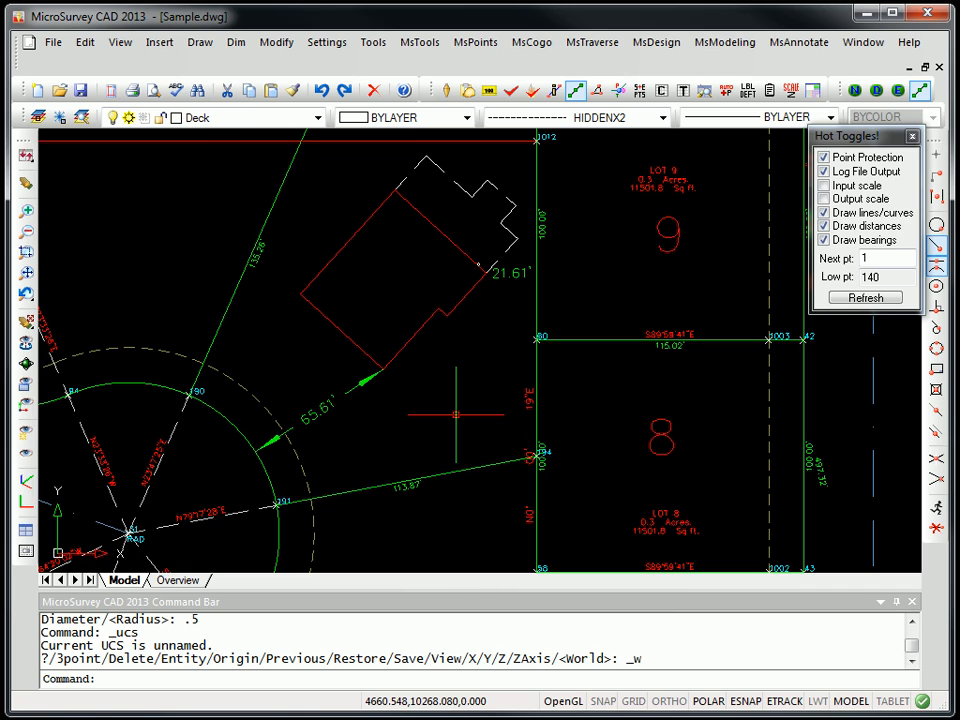
{"action": "type", "text": "l"}
{"action": "key", "text": "Return"}
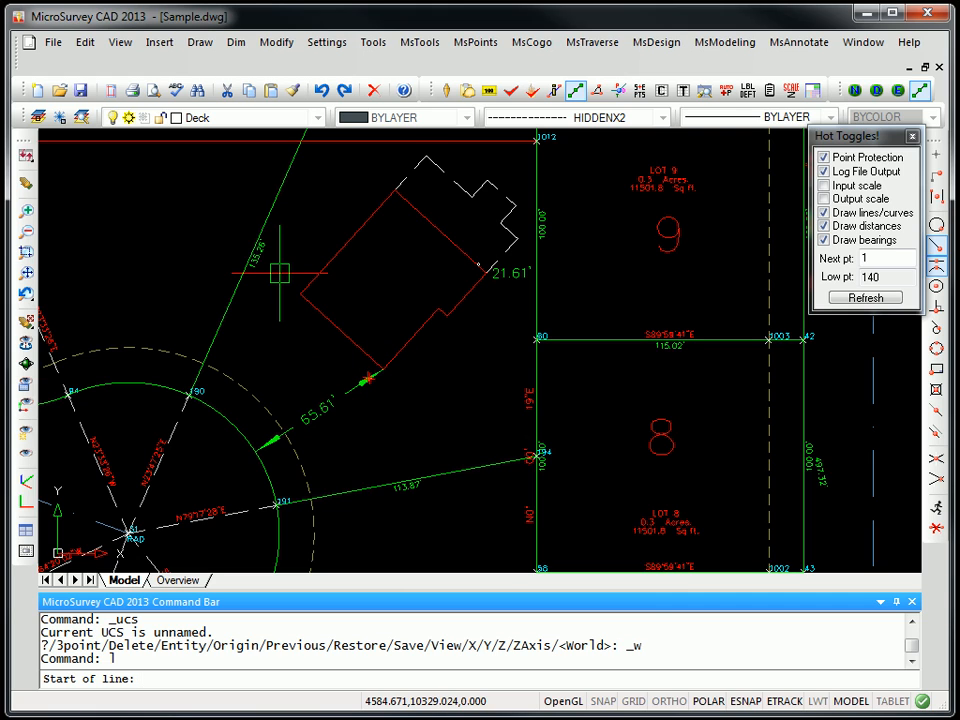
{"action": "left_click", "coordinate": [937, 413]}
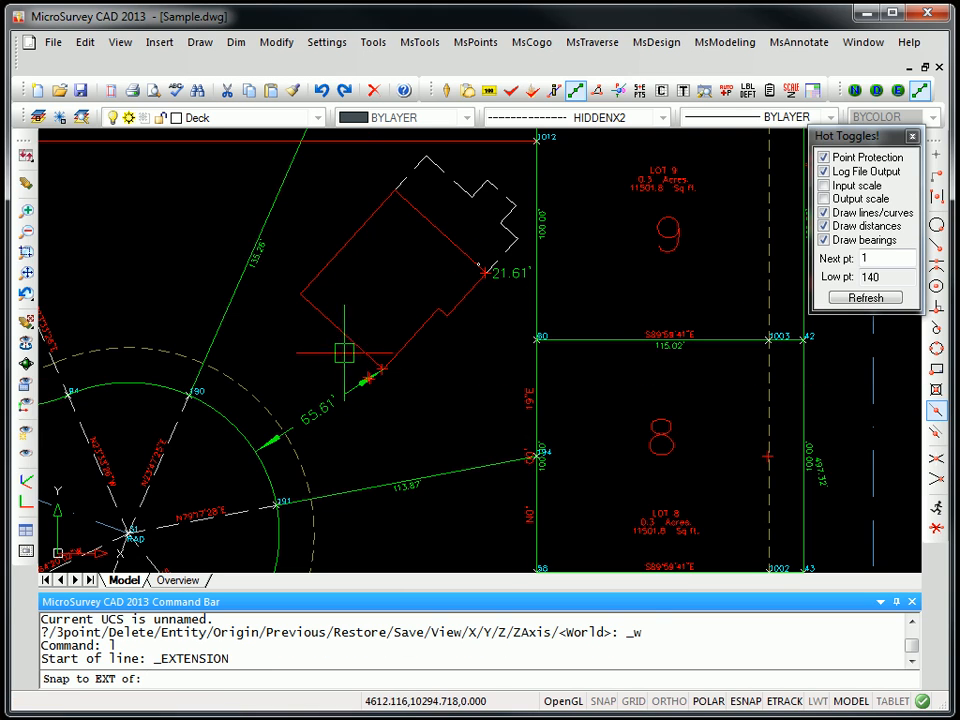
{"action": "scroll", "coordinate": [378, 350], "scroll_direction": "up", "scroll_amount": 5}
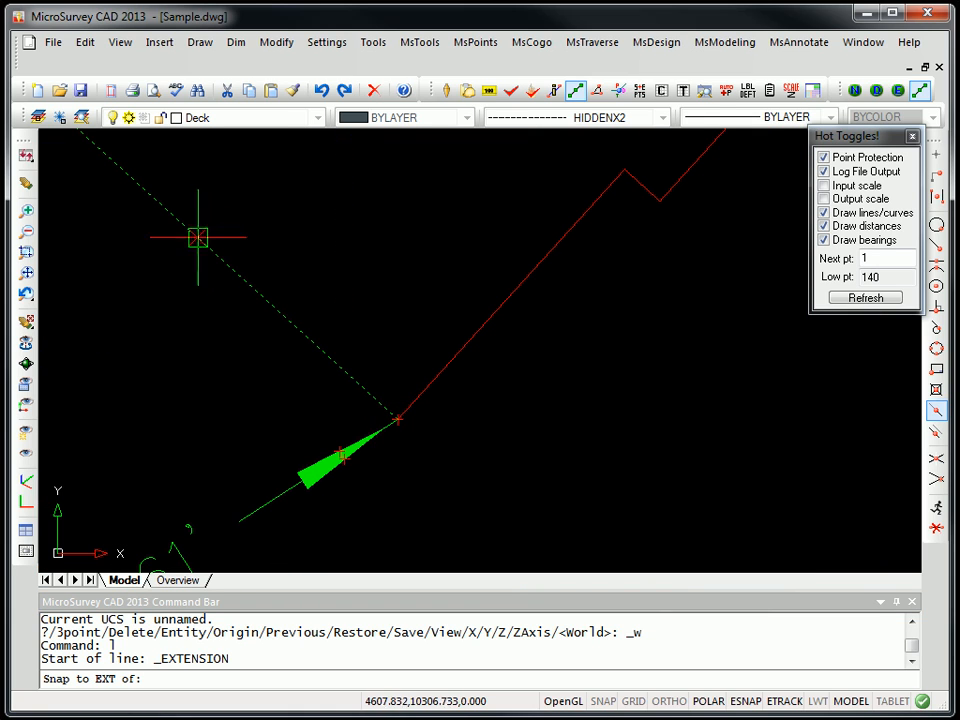
{"action": "scroll", "coordinate": [274, 317], "scroll_direction": "up", "scroll_amount": 4}
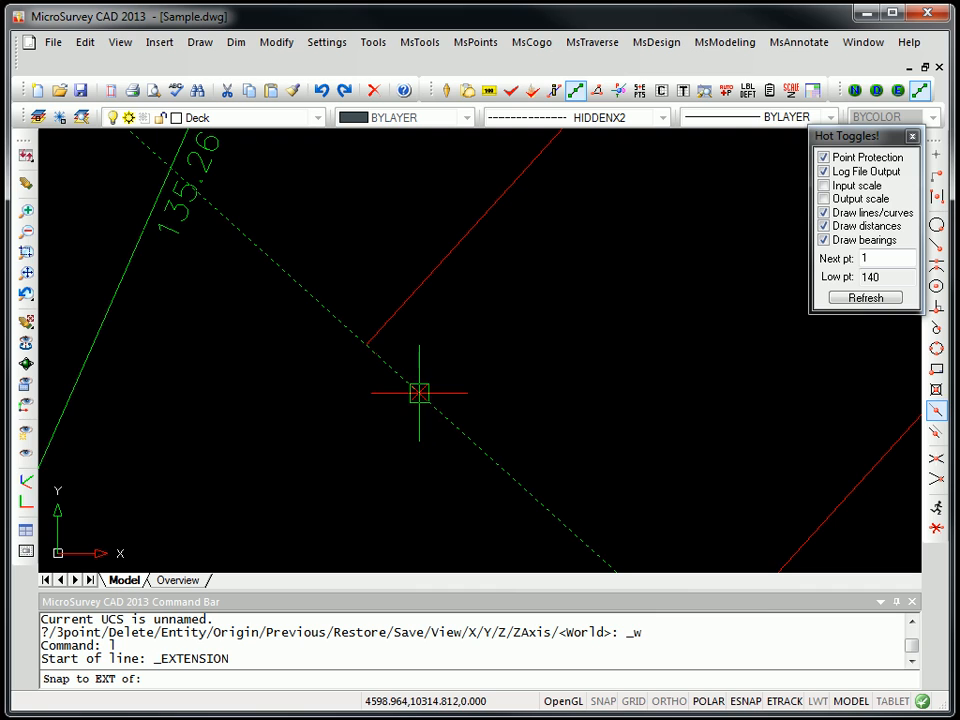
{"action": "left_click", "coordinate": [273, 260]}
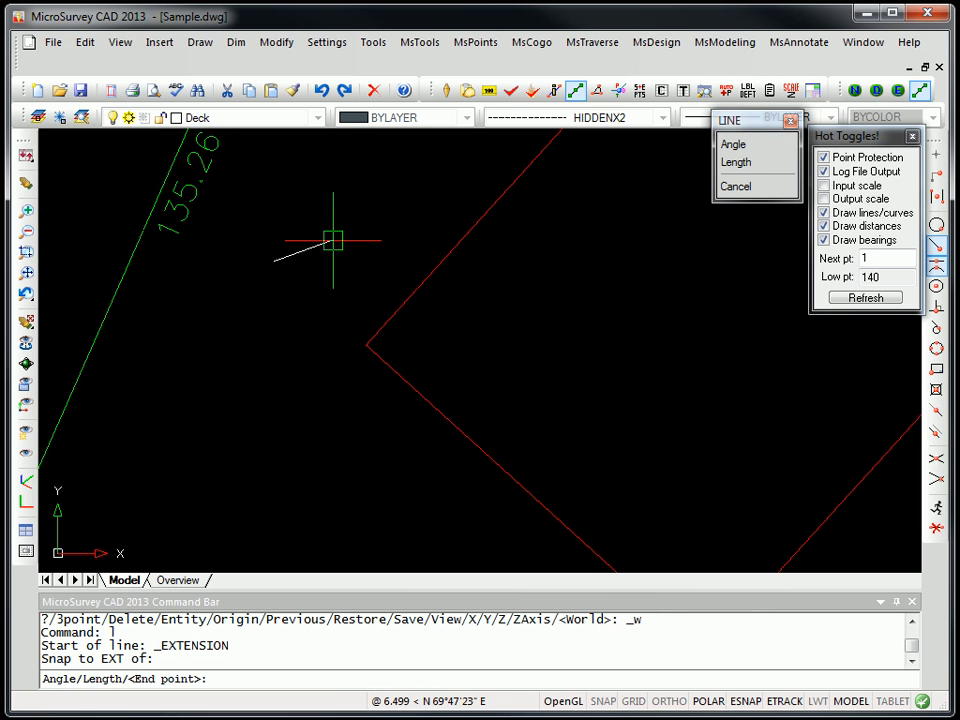
Step: End the line with the Parallel snap, parallel to the 135.26' lot line and north of the boundary between points 109 and 1010
{"action": "scroll", "coordinate": [332, 242], "scroll_direction": "down", "scroll_amount": 5}
{"action": "middle_click_drag", "start_coordinate": [330, 240], "coordinate": [303, 348]}
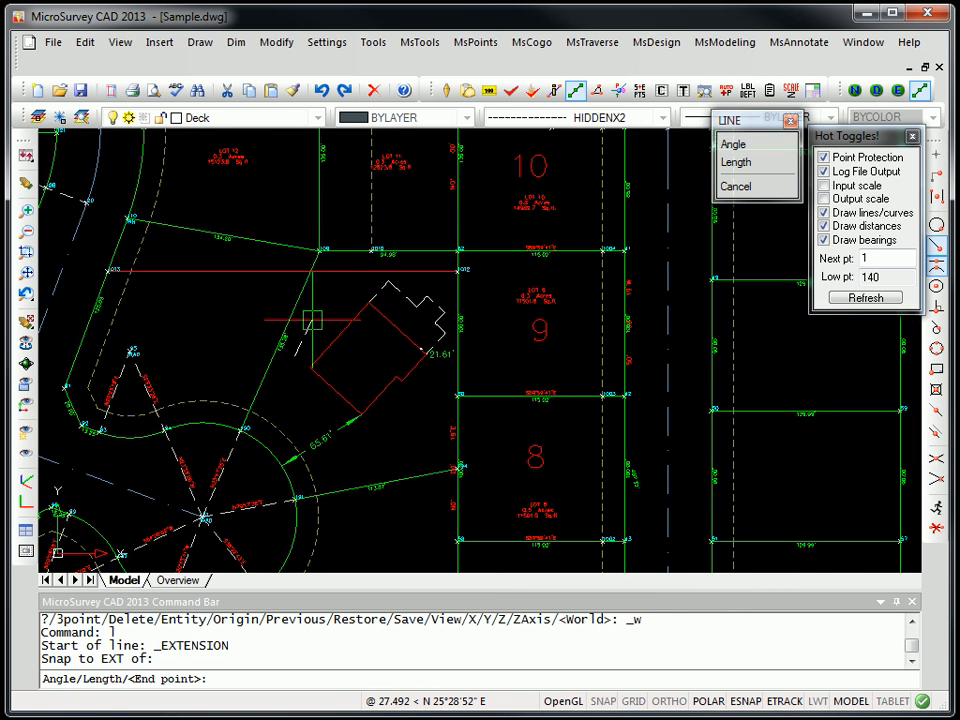
{"action": "left_click", "coordinate": [936, 433]}
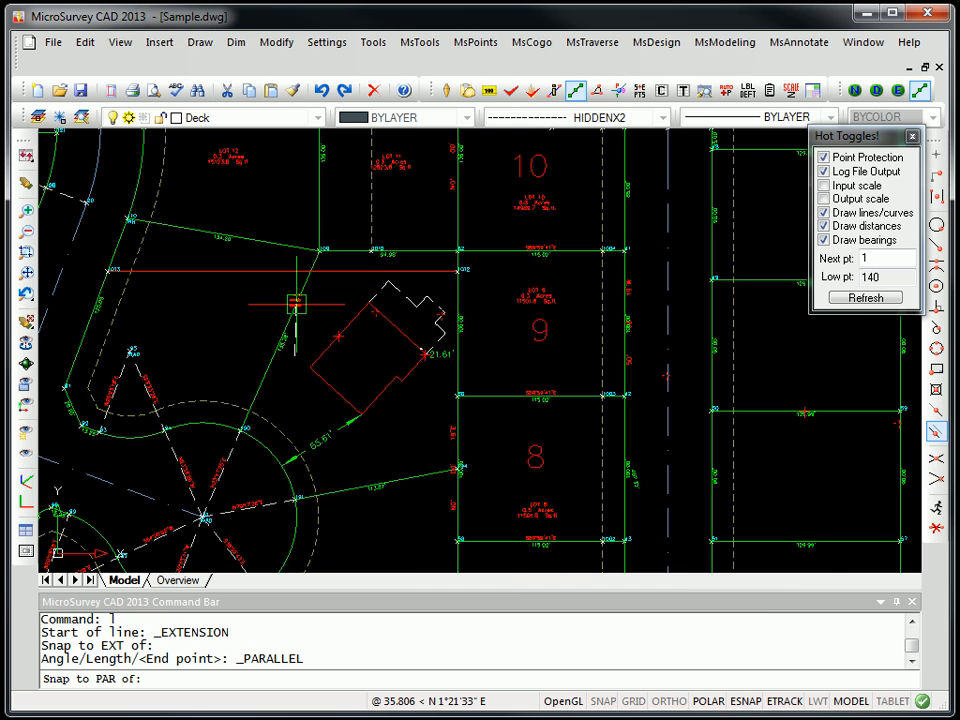
{"action": "scroll", "coordinate": [296, 304], "scroll_direction": "up", "scroll_amount": 2}
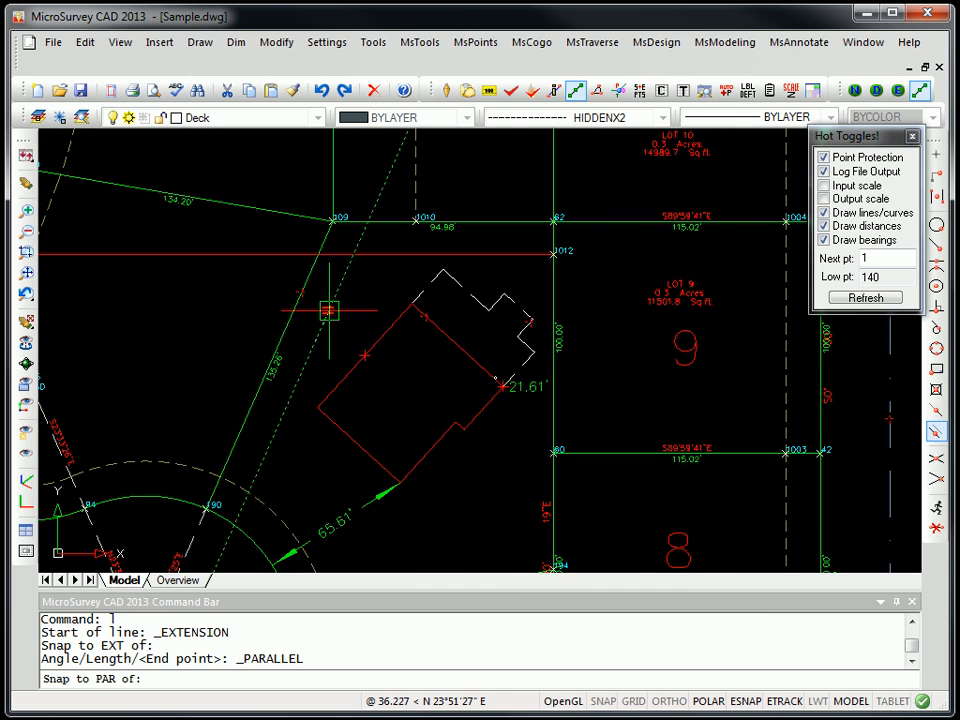
{"action": "left_click", "coordinate": [383, 188]}
{"action": "key", "text": "Return"}
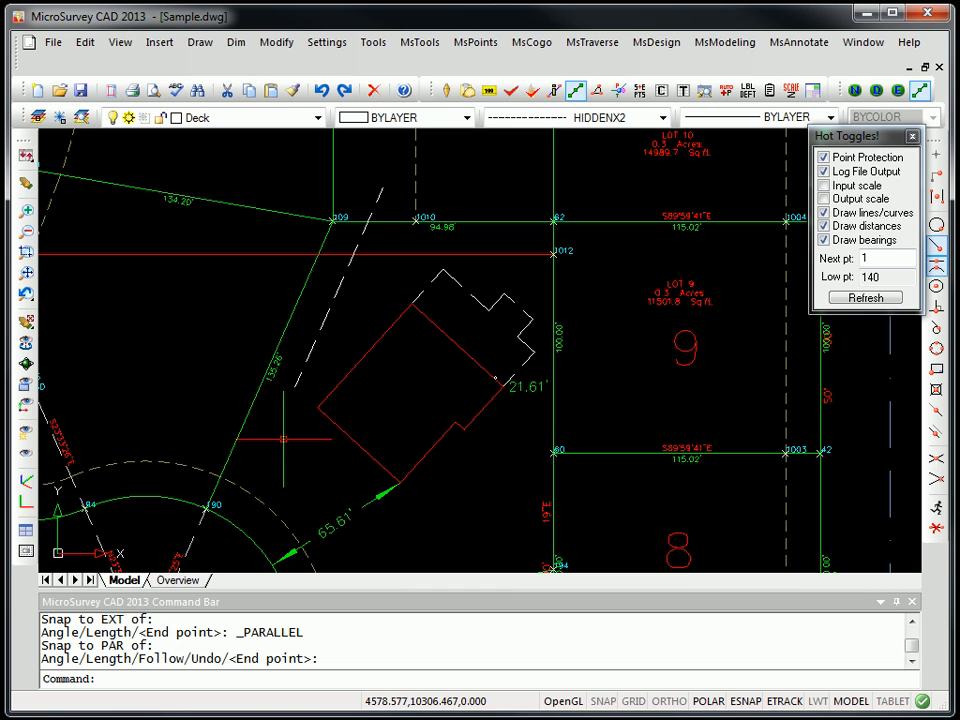
Step: Lengthen the parallel line's southwest end along its own direction past the cul-de-sac arc
{"action": "mouse_move", "coordinate": [283, 438]}
{"action": "middle_mouse_down"}
{"action": "mouse_move", "coordinate": [330, 433]}
{"action": "mouse_move", "coordinate": [393, 395]}
{"action": "middle_mouse_up"}
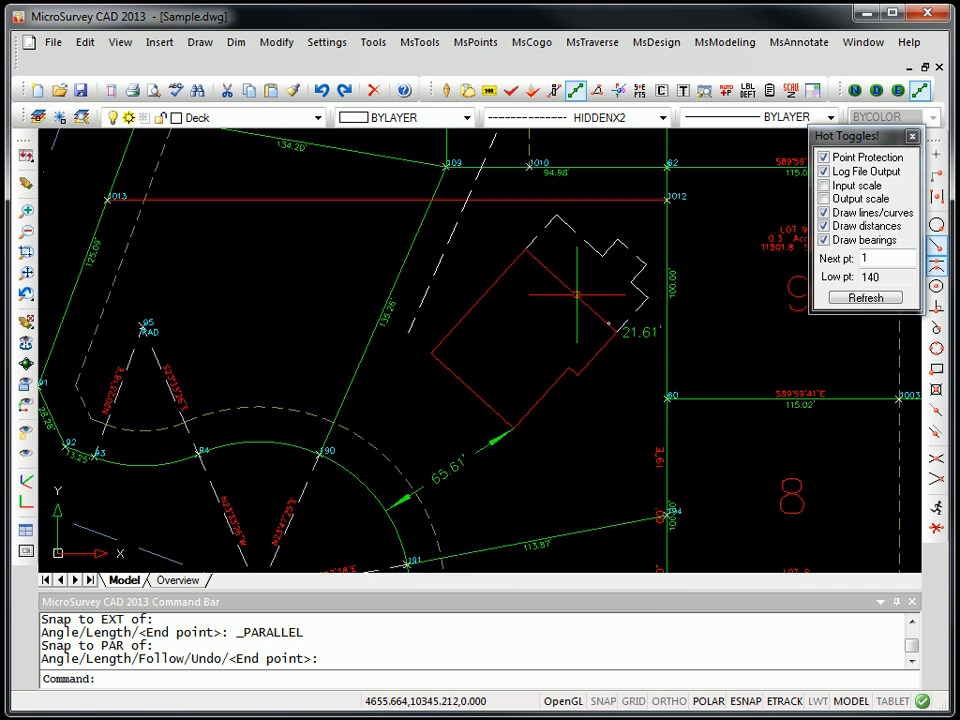
{"action": "left_click", "coordinate": [426, 292]}
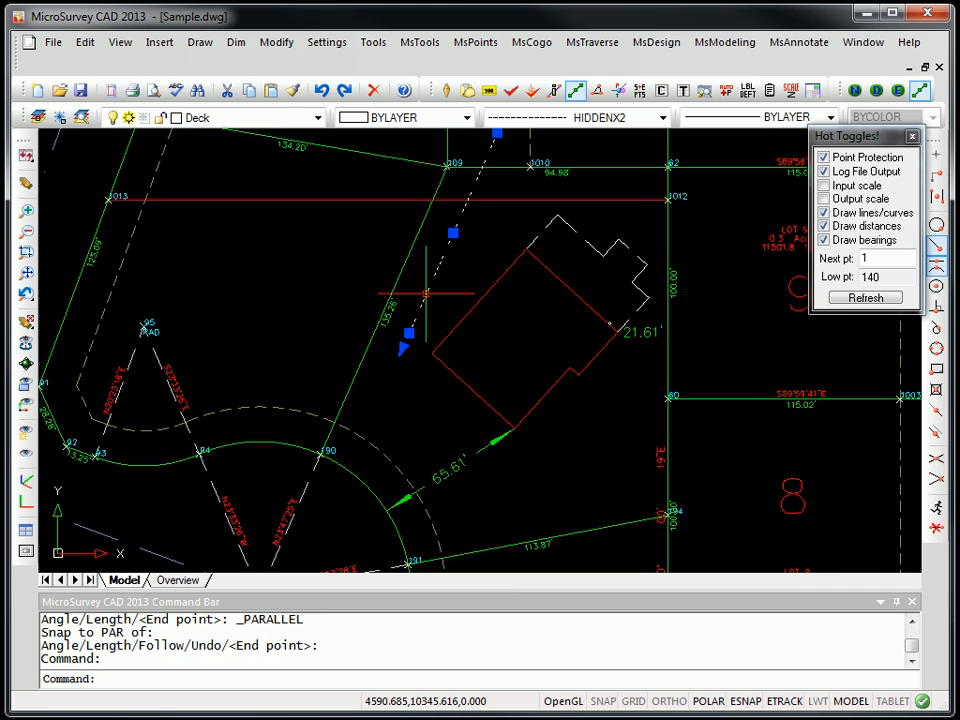
{"action": "left_click", "coordinate": [403, 349]}
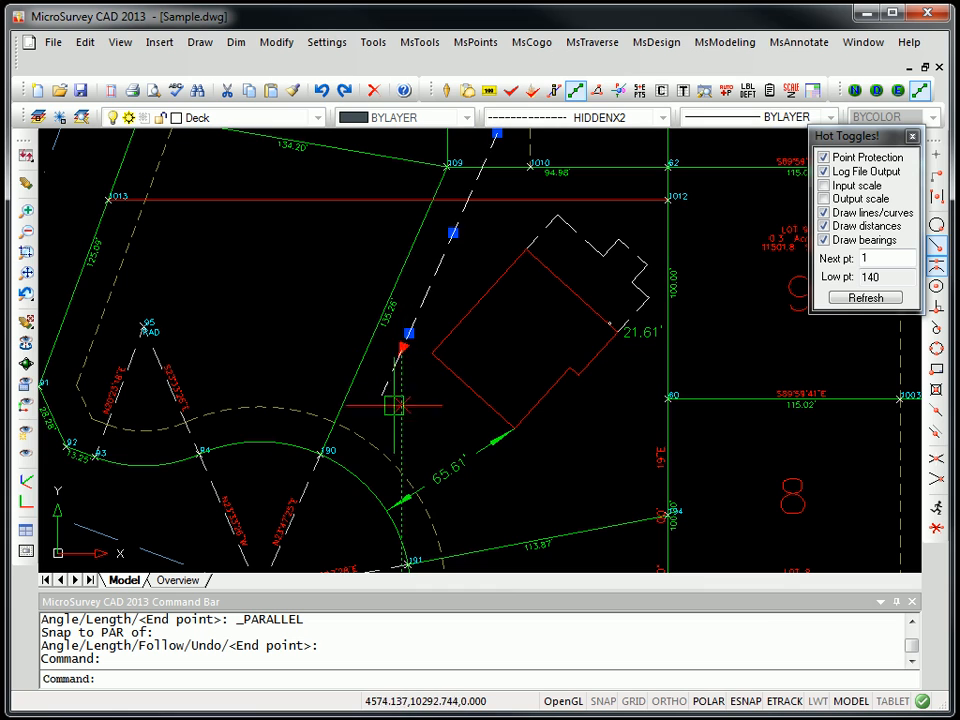
{"action": "left_click", "coordinate": [335, 506]}
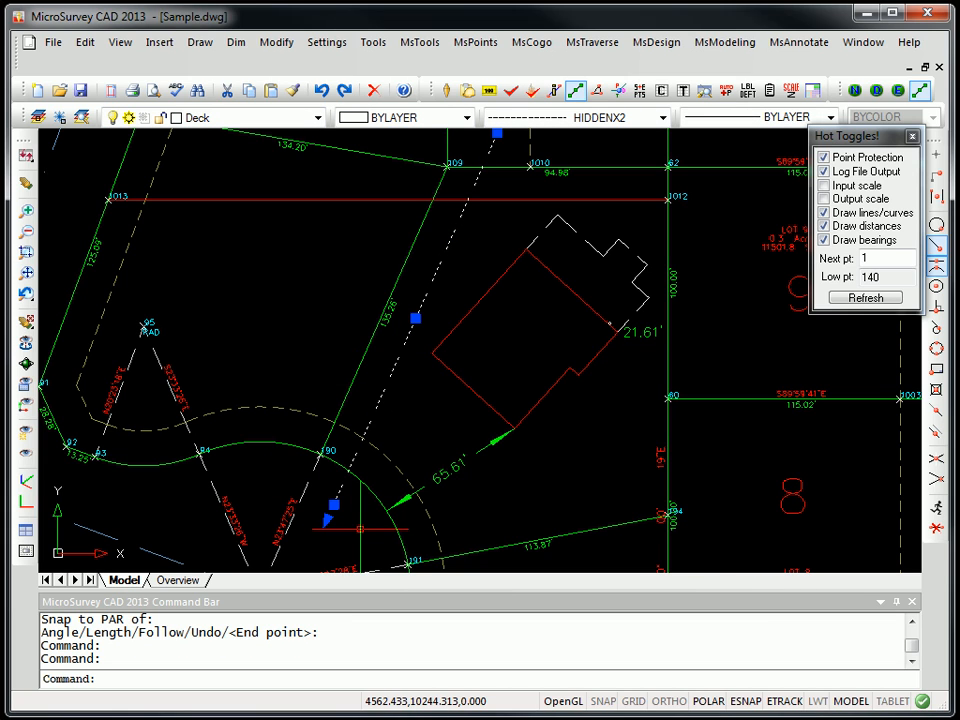
{"action": "key", "text": "Escape"}
{"action": "key", "text": "Escape"}
Step: Shorten the parallel line's north end to its intersection with the lot line between points 109 and 1010
{"action": "middle_click_drag", "start_coordinate": [479, 261], "coordinate": [465, 318]}
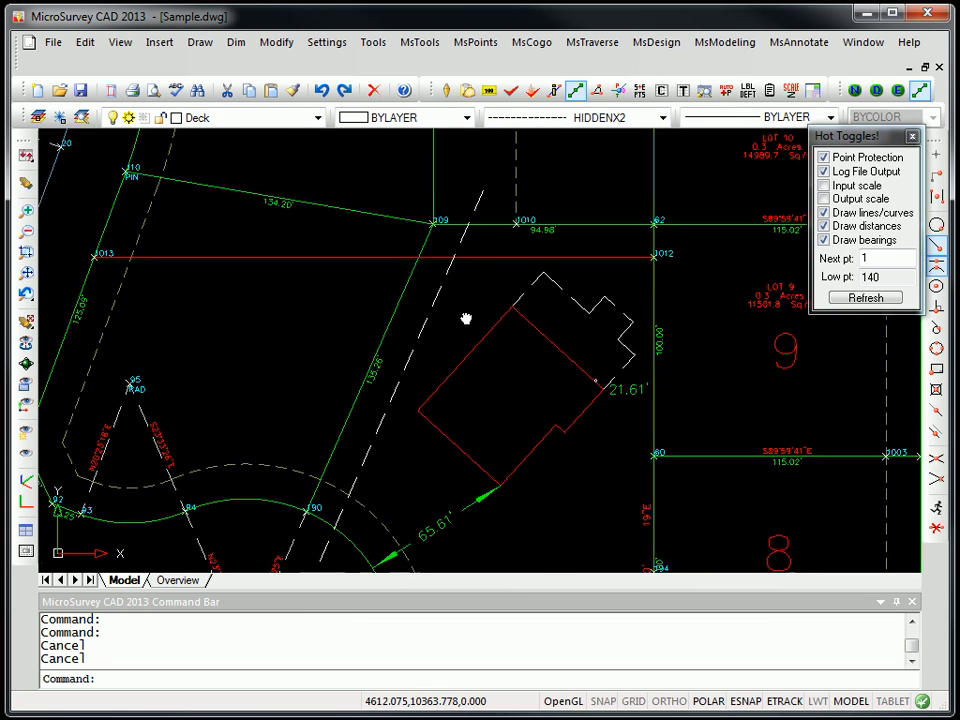
{"action": "scroll", "coordinate": [478, 203], "scroll_direction": "up", "scroll_amount": 4}
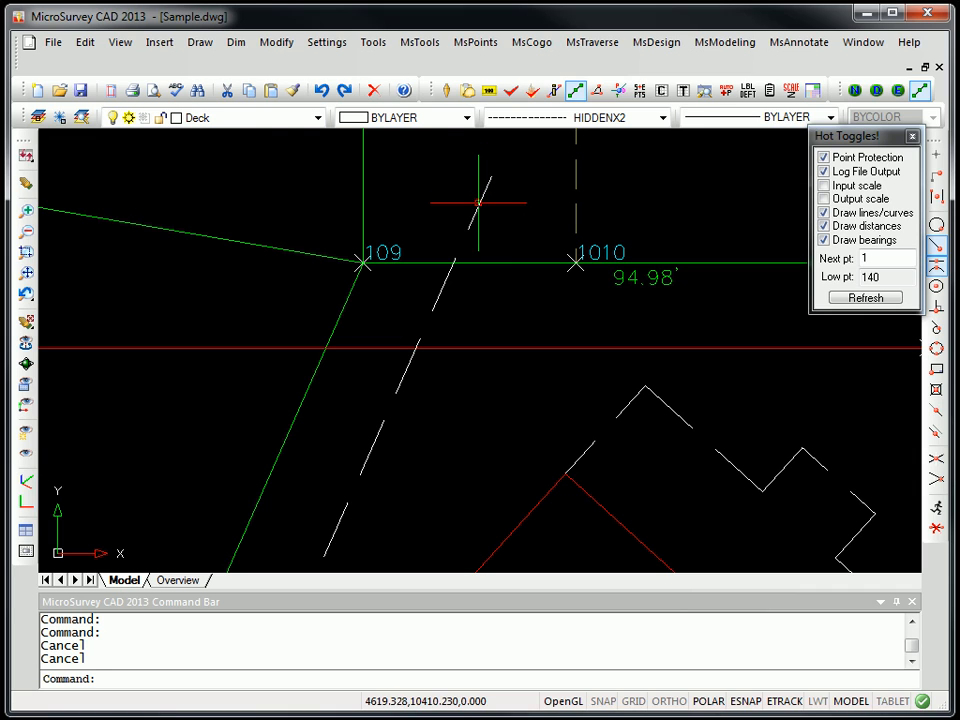
{"action": "left_click", "coordinate": [478, 203]}
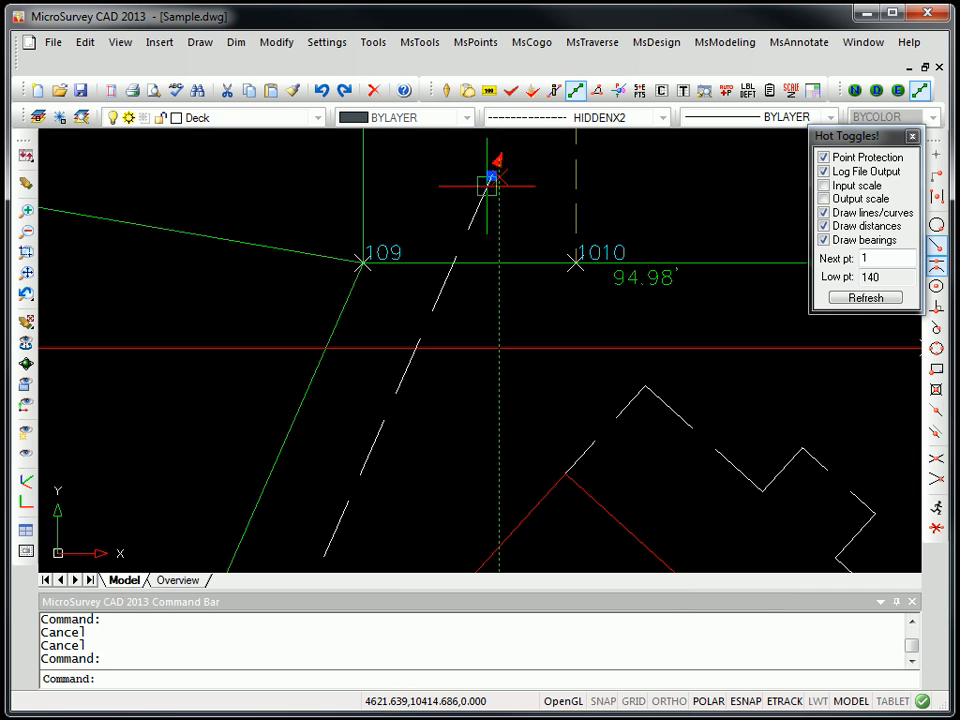
{"action": "left_click", "coordinate": [490, 178]}
{"action": "type", "text": "in"}
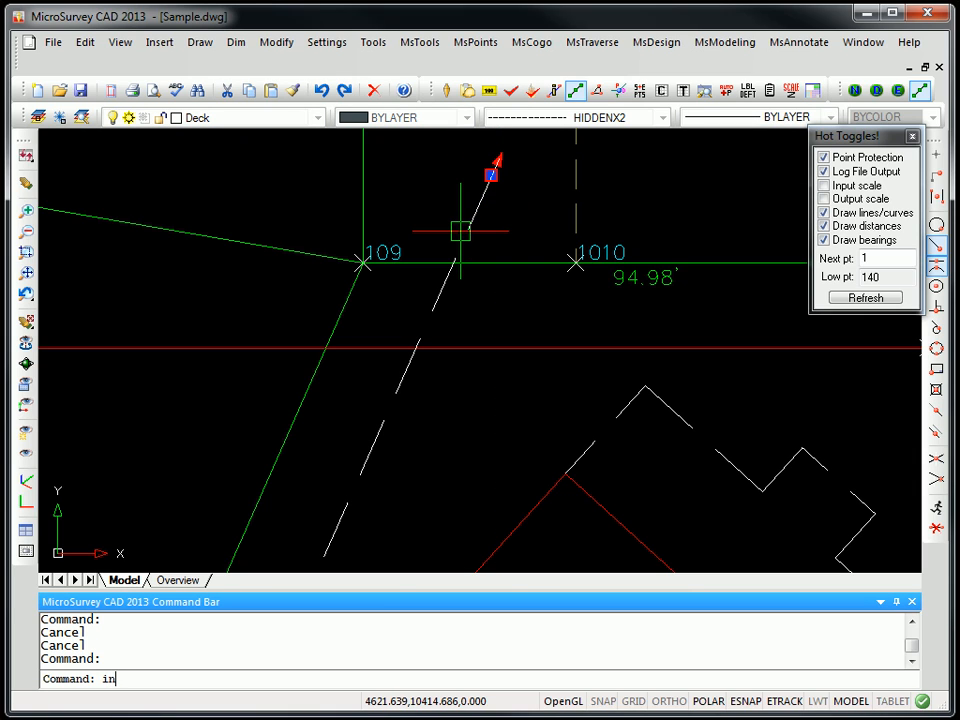
{"action": "type", "text": "t"}
{"action": "key", "text": "Return"}
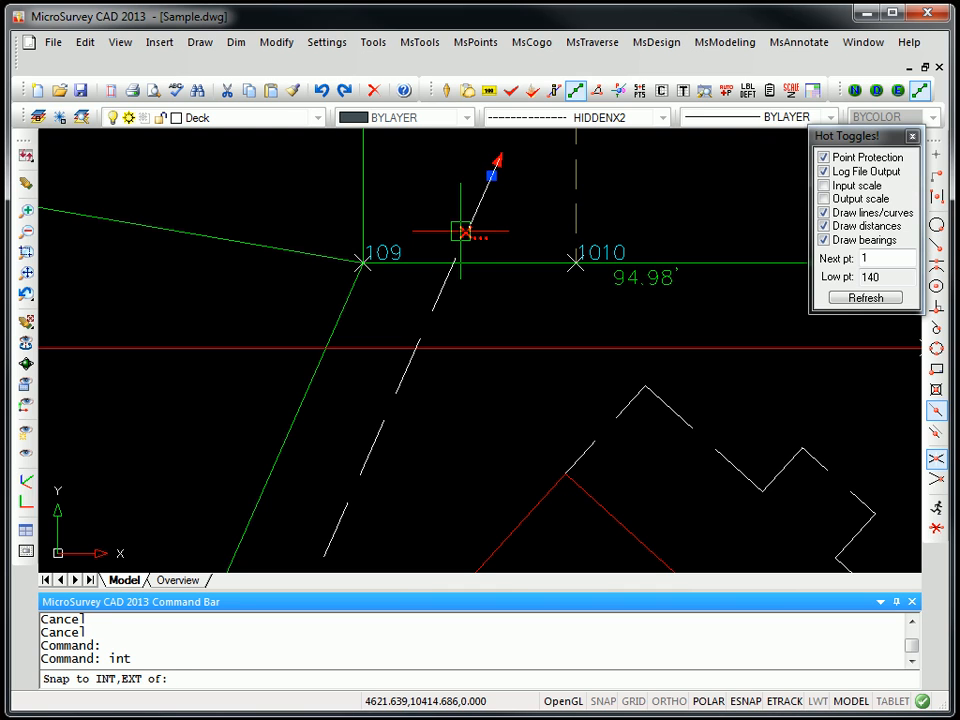
{"action": "left_click", "coordinate": [452, 262]}
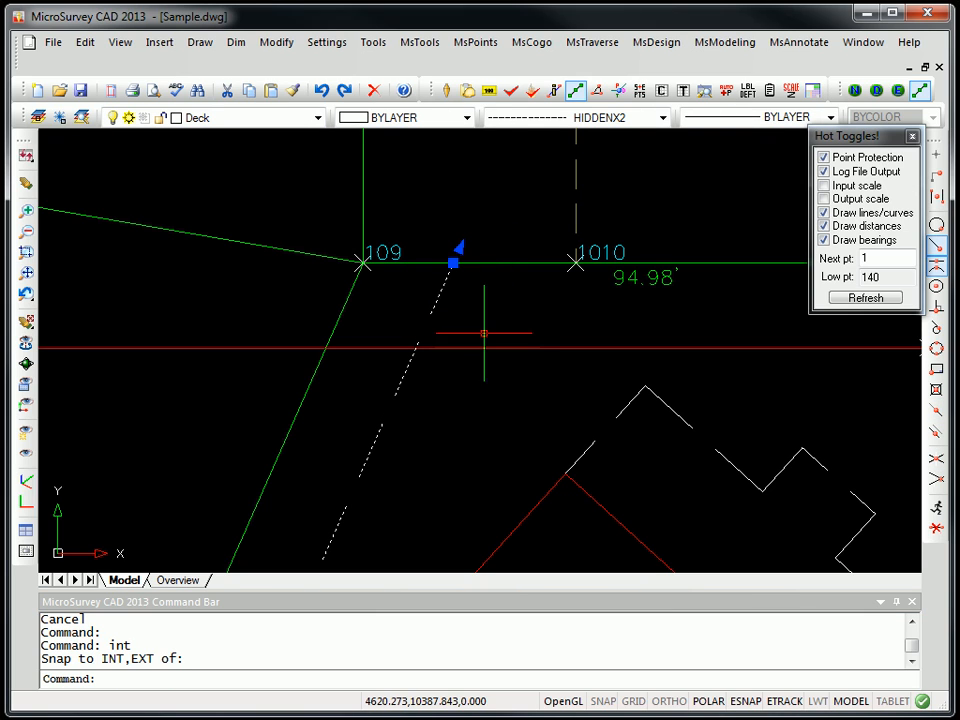
{"action": "key", "text": "Escape"}
{"action": "key", "text": "Escape"}
Step: Shorten the parallel line's southwest end to its intersection with the cul-de-sac arc near point 190
{"action": "mouse_move", "coordinate": [467, 497]}
{"action": "middle_mouse_down"}
{"action": "mouse_move", "coordinate": [596, 283]}
{"action": "mouse_move", "coordinate": [621, 340]}
{"action": "middle_mouse_up"}
{"action": "scroll", "coordinate": [596, 283], "scroll_direction": "down", "scroll_amount": 3}
{"action": "scroll", "coordinate": [450, 454], "scroll_direction": "up", "scroll_amount": 3}
{"action": "scroll", "coordinate": [579, 321], "scroll_direction": "up", "scroll_amount": 3}
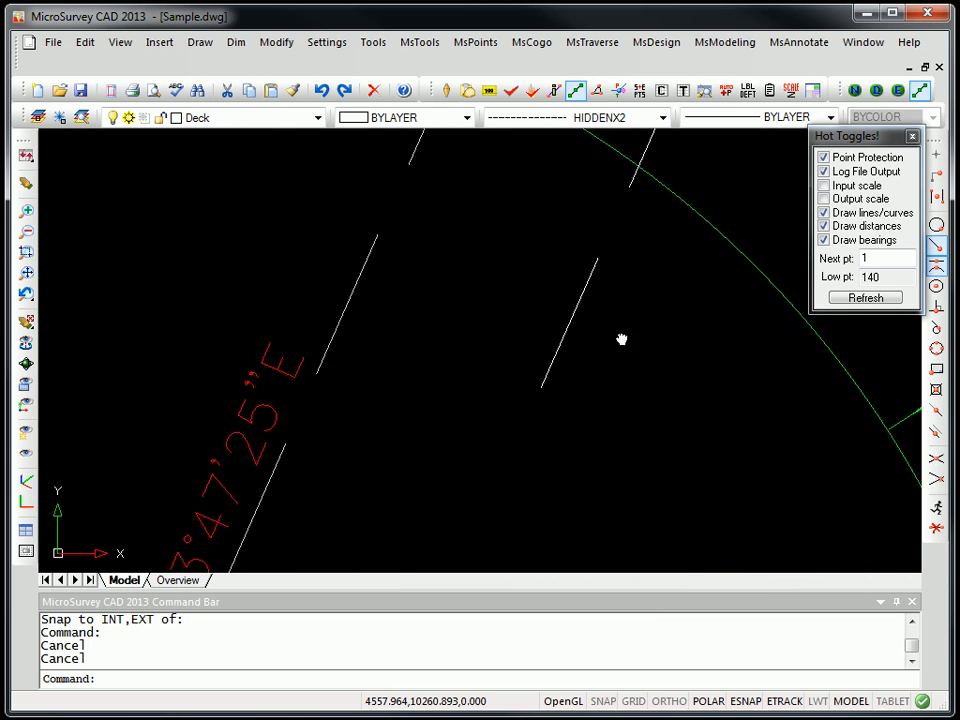
{"action": "scroll", "coordinate": [553, 388], "scroll_direction": "down", "scroll_amount": 3}
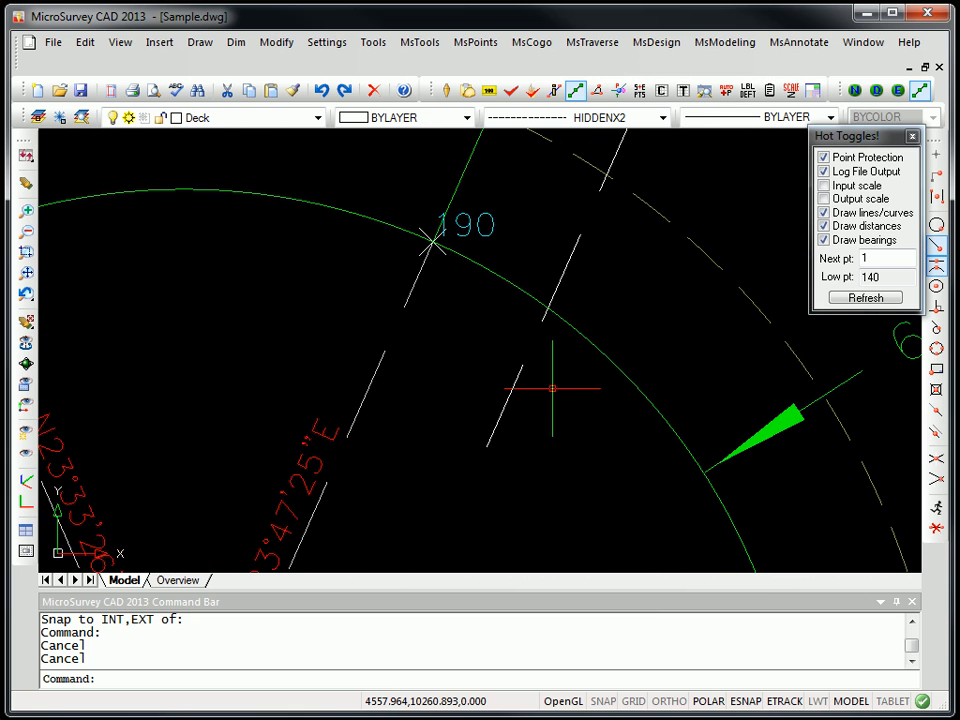
{"action": "left_click", "coordinate": [500, 420]}
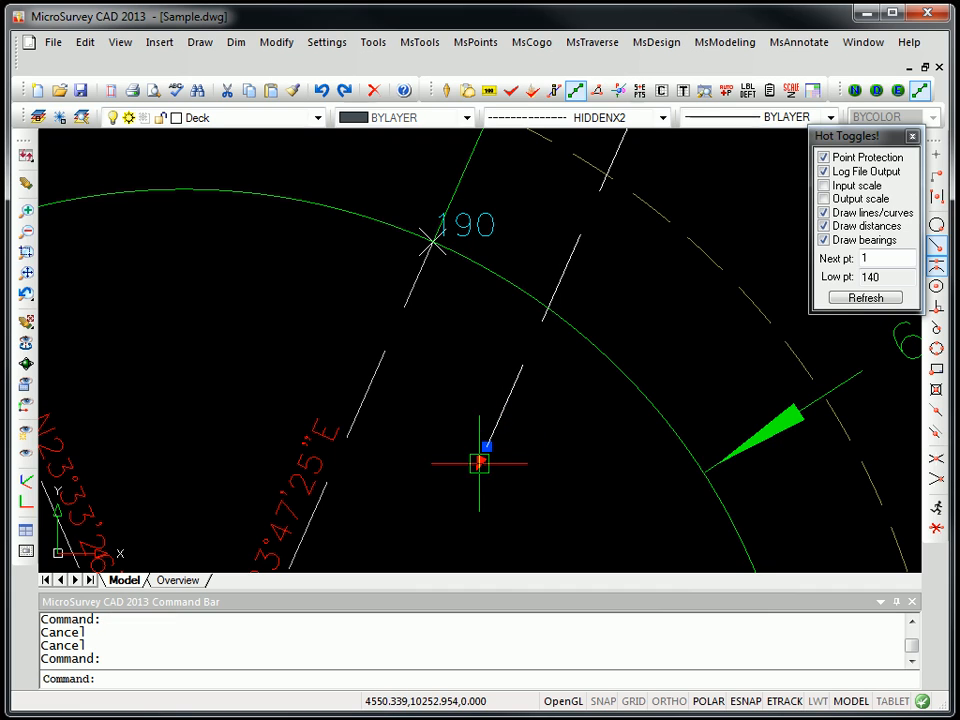
{"action": "left_click", "coordinate": [487, 446]}
{"action": "type", "text": "int"}
{"action": "key", "text": "Return"}
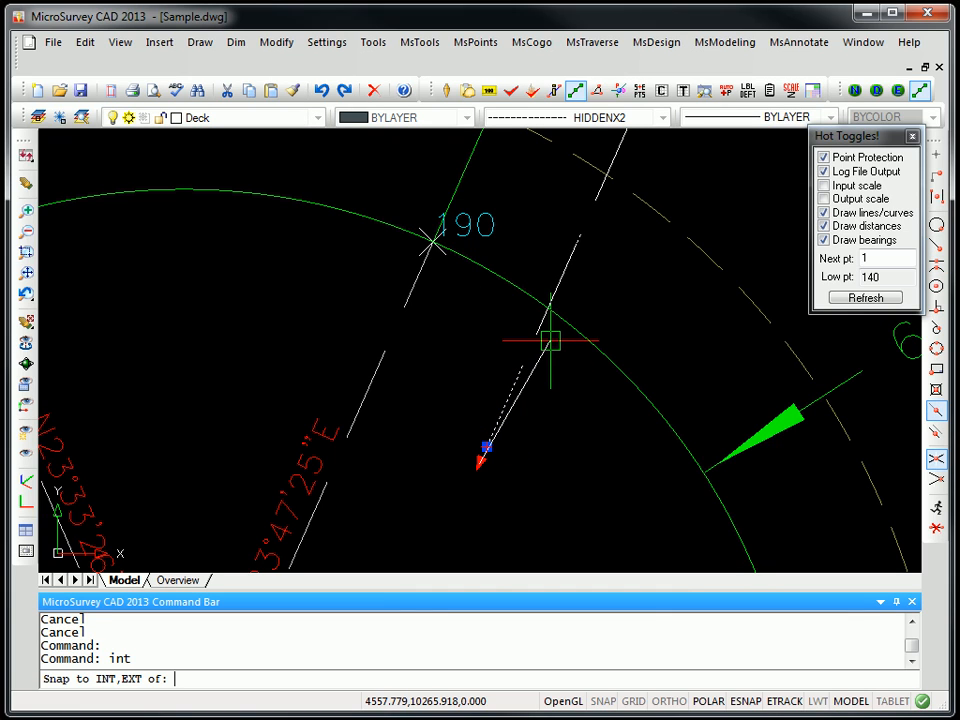
{"action": "left_click", "coordinate": [549, 305]}
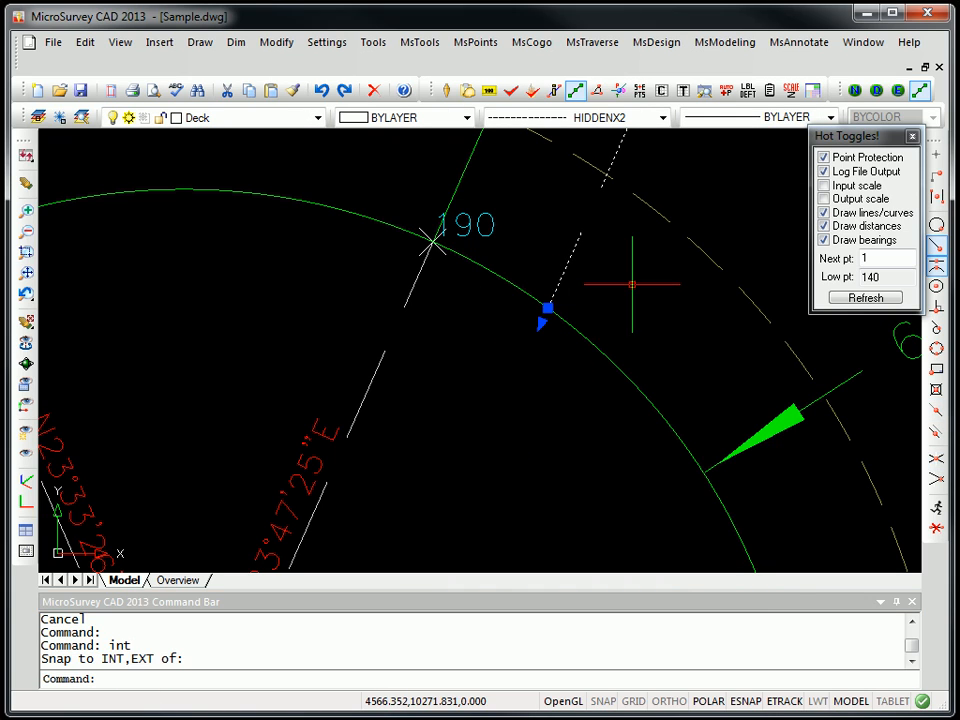
{"action": "scroll", "coordinate": [633, 287], "scroll_direction": "down", "scroll_amount": 3}
{"action": "key", "text": "Escape"}
{"action": "key", "text": "Escape"}
Step: Open the parallel line's properties and examine its layer choices and geometry, then clear the selection
{"action": "scroll", "coordinate": [650, 265], "scroll_direction": "down", "scroll_amount": 2}
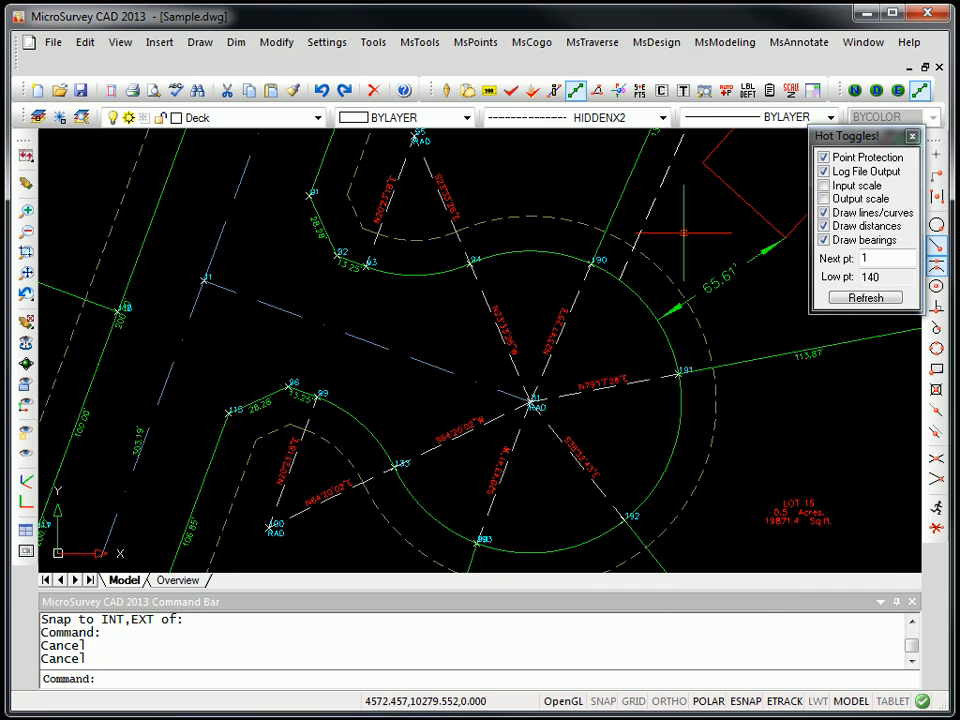
{"action": "middle_click_drag", "start_coordinate": [656, 257], "coordinate": [437, 425]}
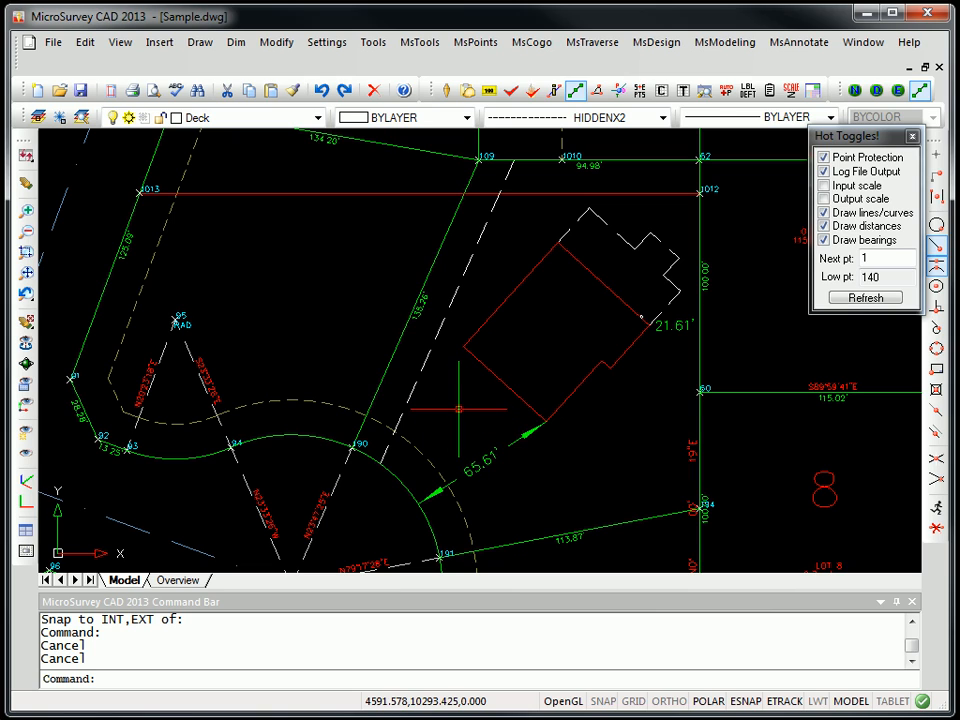
{"action": "double_click", "coordinate": [411, 393]}
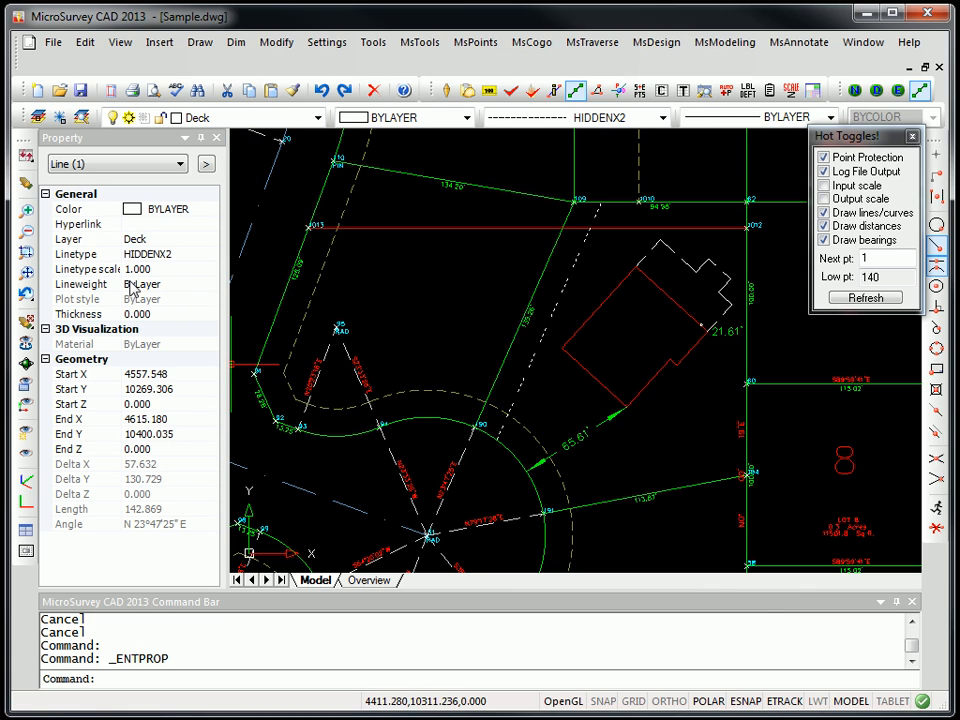
{"action": "left_click", "coordinate": [160, 240]}
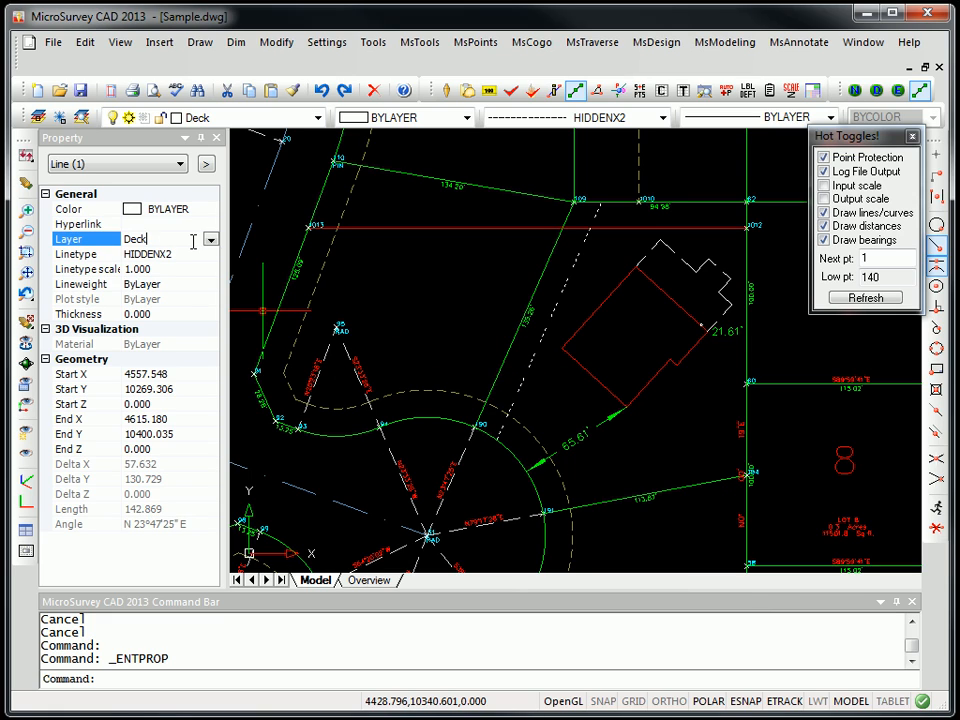
{"action": "left_click", "coordinate": [211, 240]}
{"action": "left_click", "coordinate": [211, 241]}
{"action": "key", "text": "Escape"}
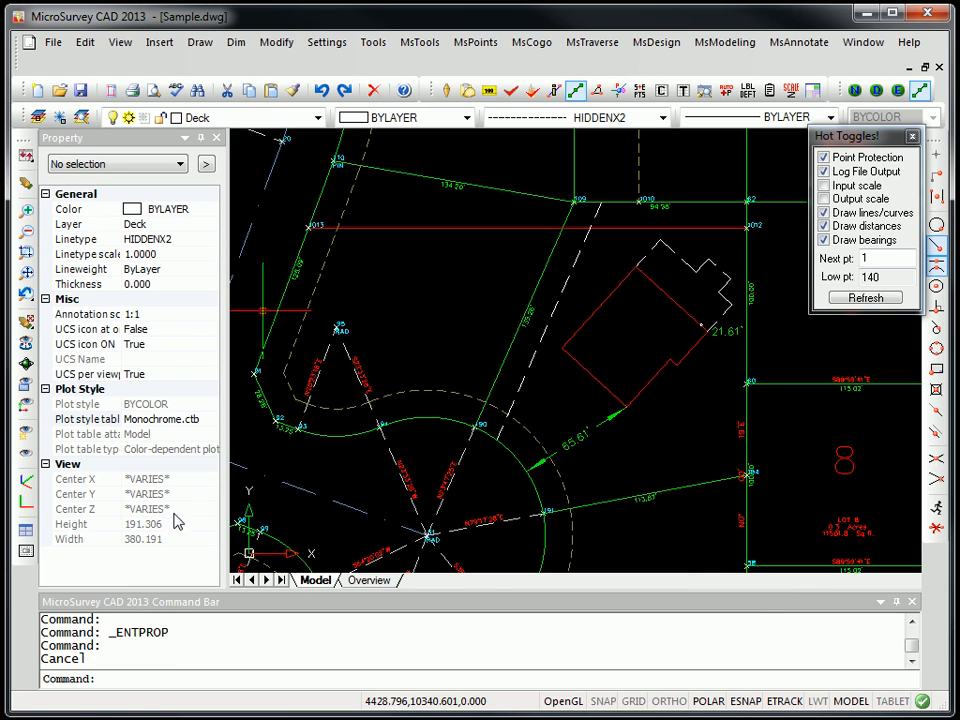
{"action": "key", "text": "Escape"}
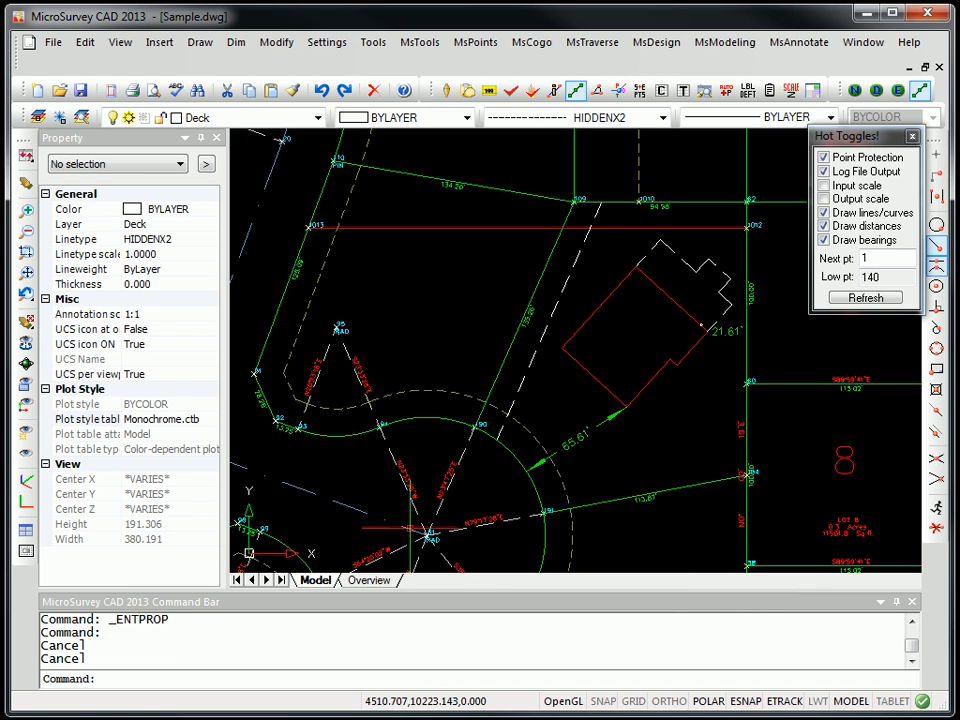
Step: Select the three connected Lots-layer arcs running from point 191 to point 93 and examine their shared properties
{"action": "left_click", "coordinate": [513, 457]}
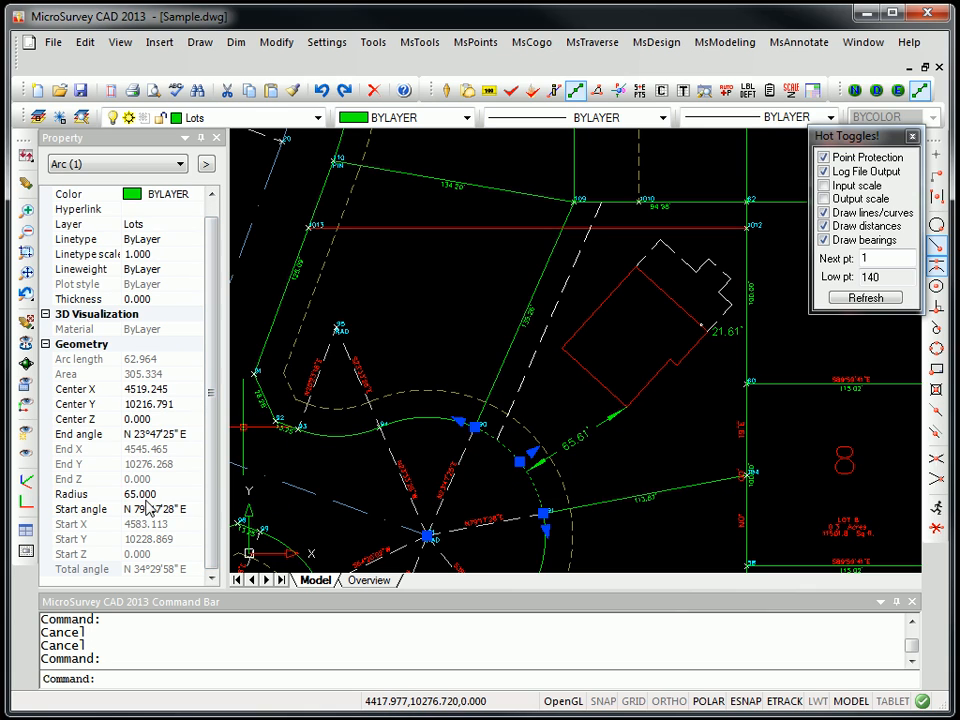
{"action": "left_click", "coordinate": [418, 421]}
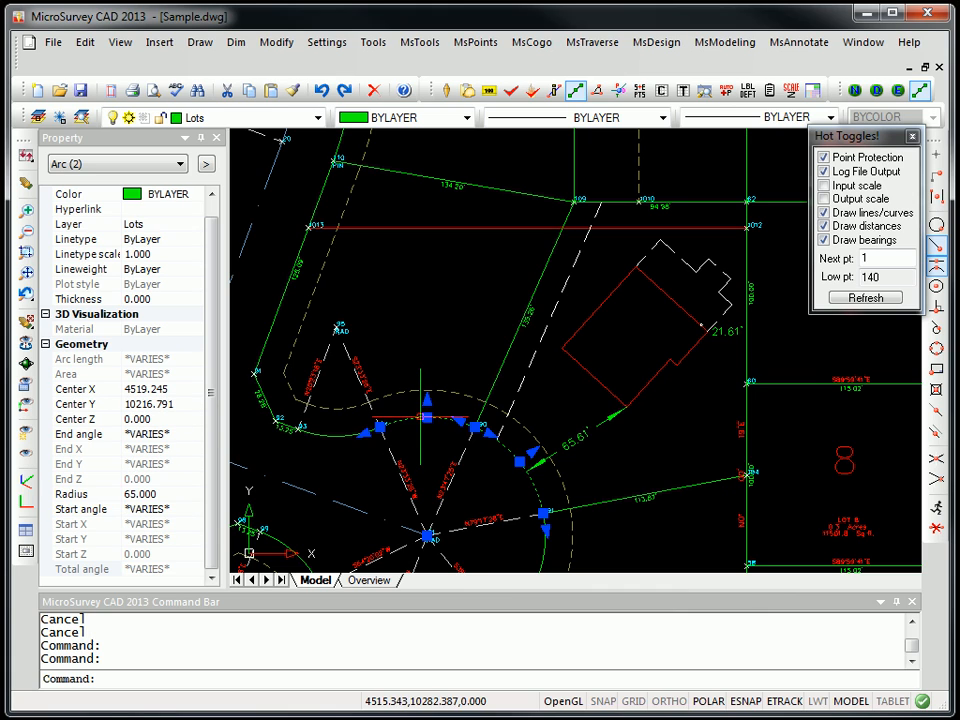
{"action": "left_click", "coordinate": [335, 432]}
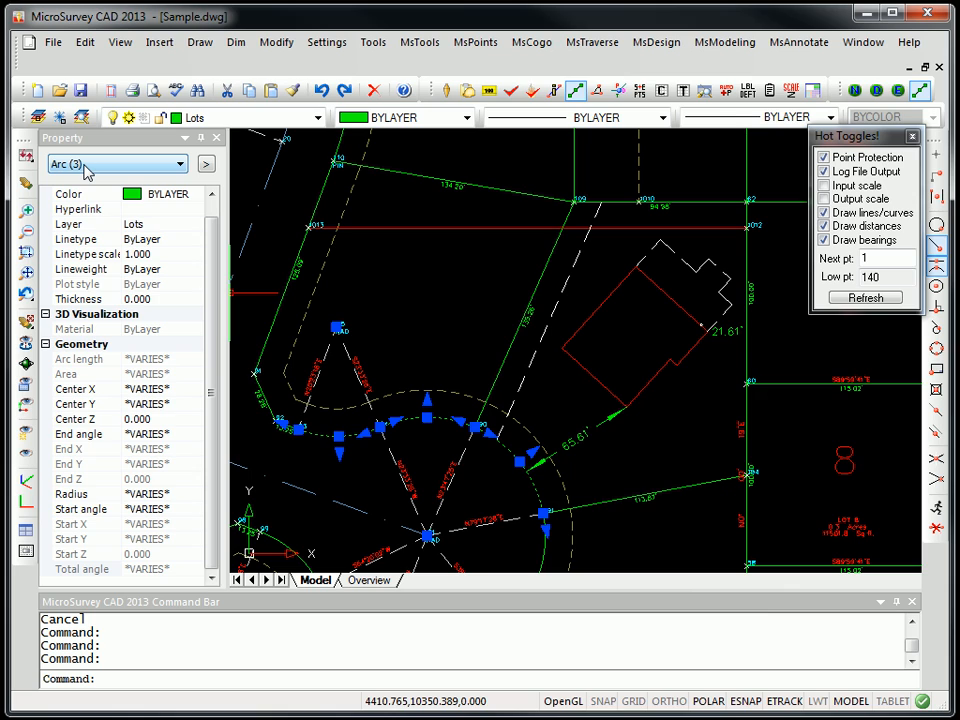
{"action": "left_click", "coordinate": [181, 165]}
{"action": "left_click", "coordinate": [186, 178]}
Step: Add the lot line between points 109 and 190 to the selection, and view the line's properties alone before returning to all objects
{"action": "left_click", "coordinate": [492, 362]}
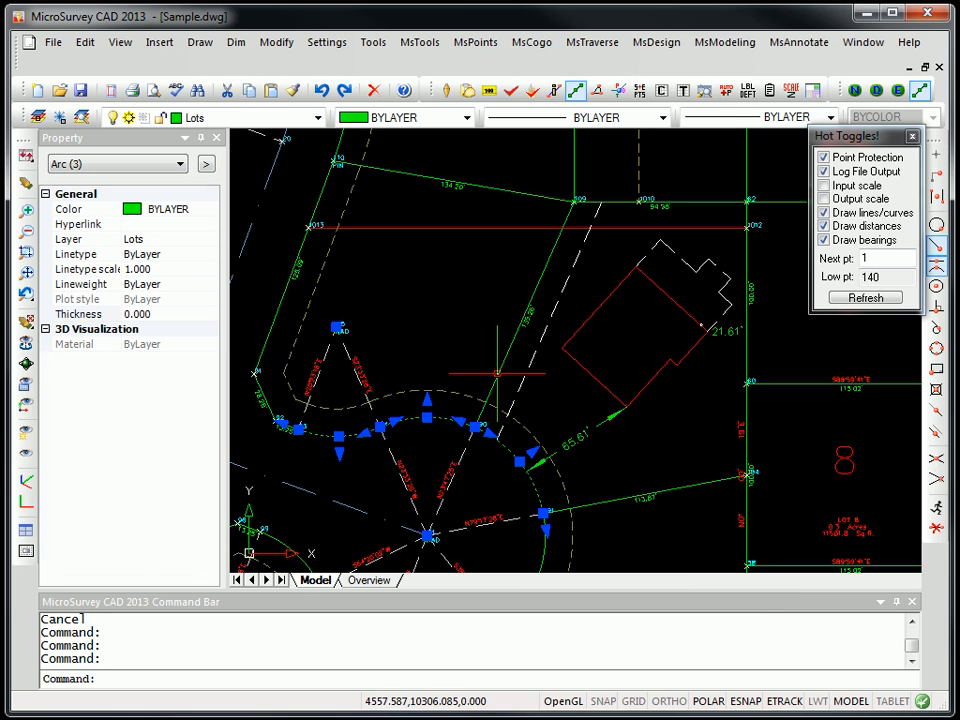
{"action": "left_click", "coordinate": [139, 166]}
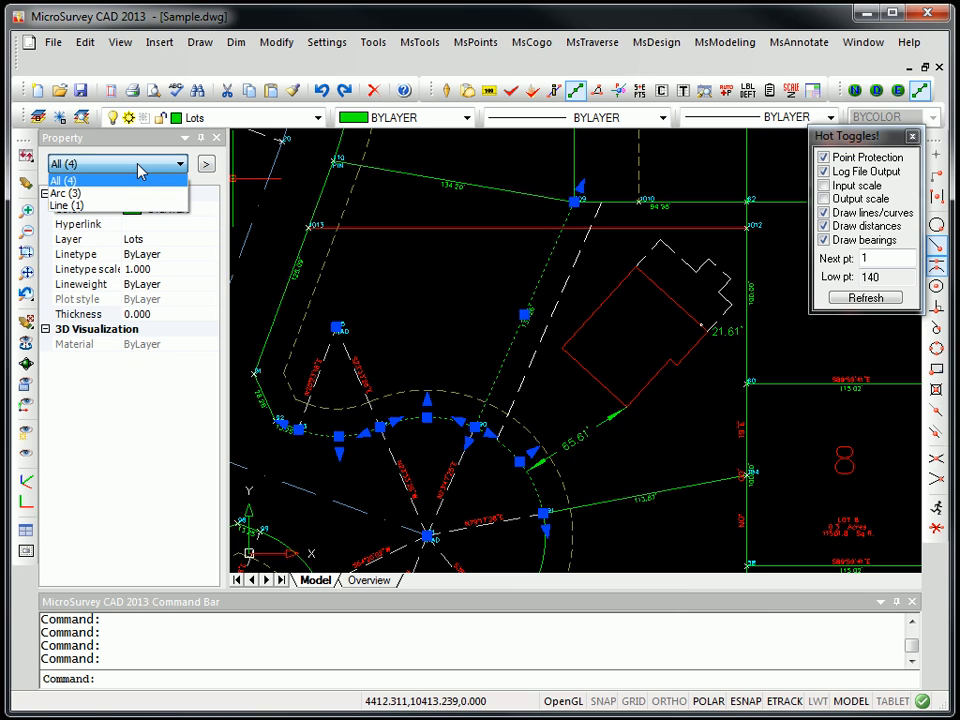
{"action": "left_click", "coordinate": [67, 205]}
{"action": "left_click", "coordinate": [130, 163]}
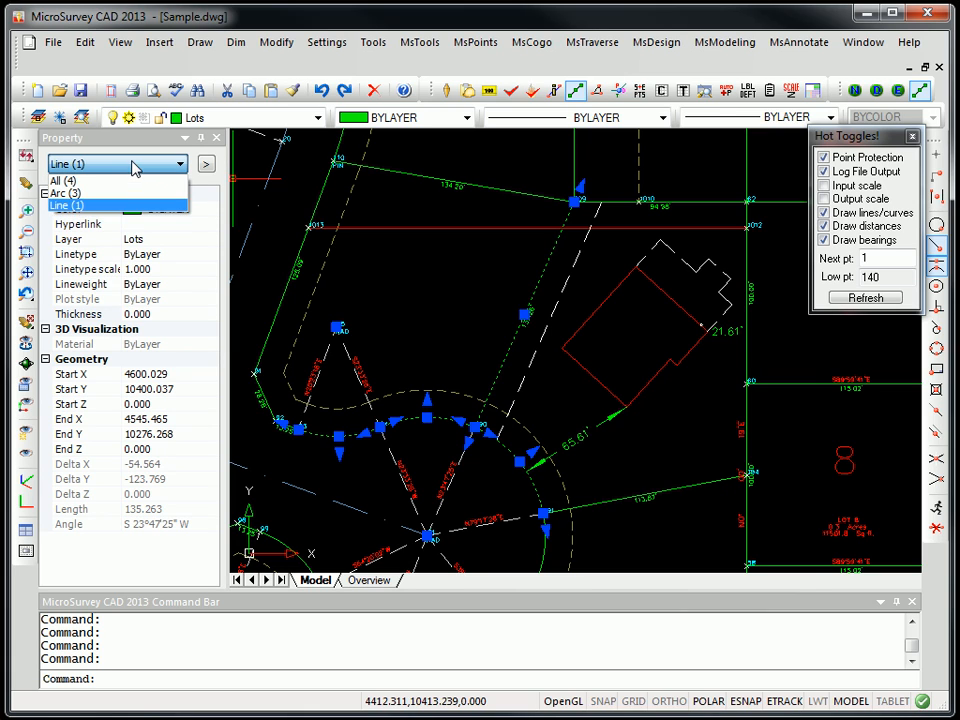
{"action": "left_click", "coordinate": [116, 180]}
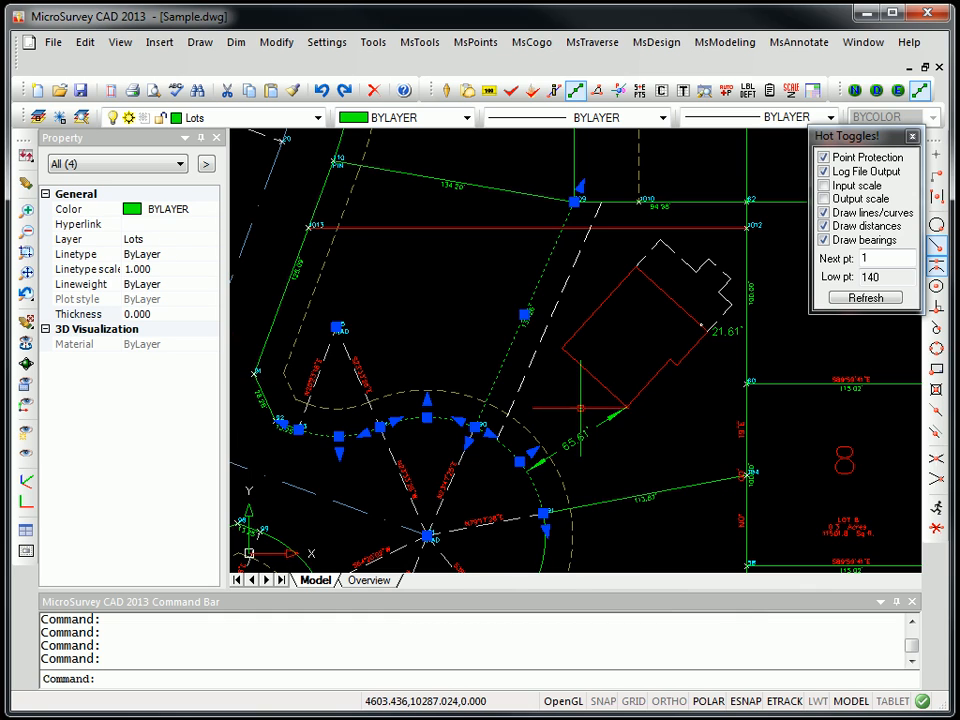
Step: Add everything crossing a window around the house and parallel line to the selection, examine the combined layer property, and clear the selection
{"action": "left_click", "coordinate": [676, 453]}
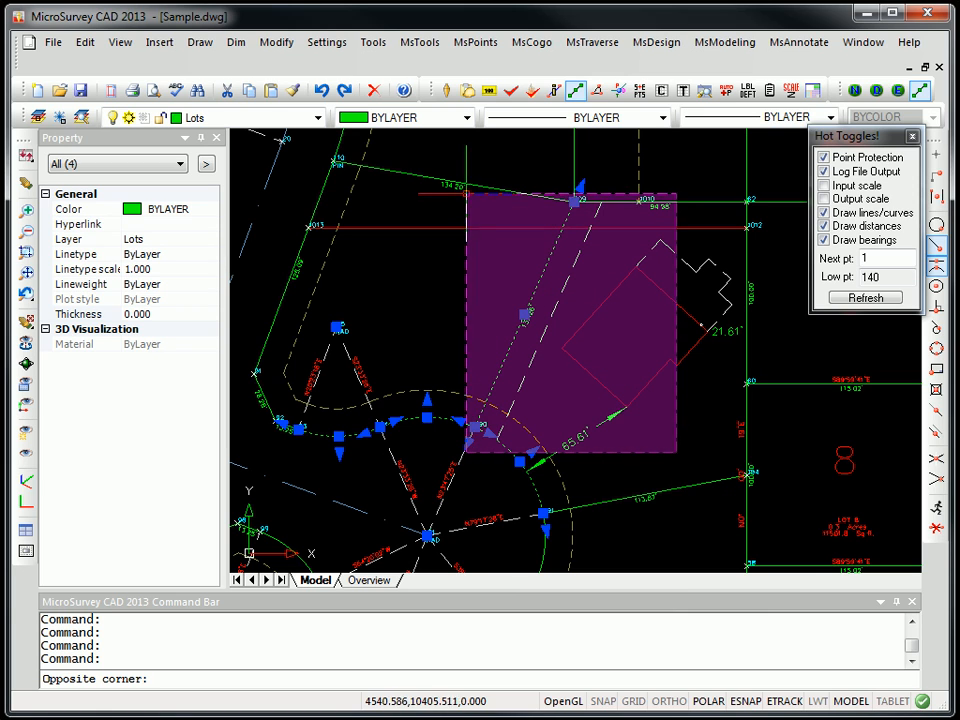
{"action": "left_click", "coordinate": [458, 168]}
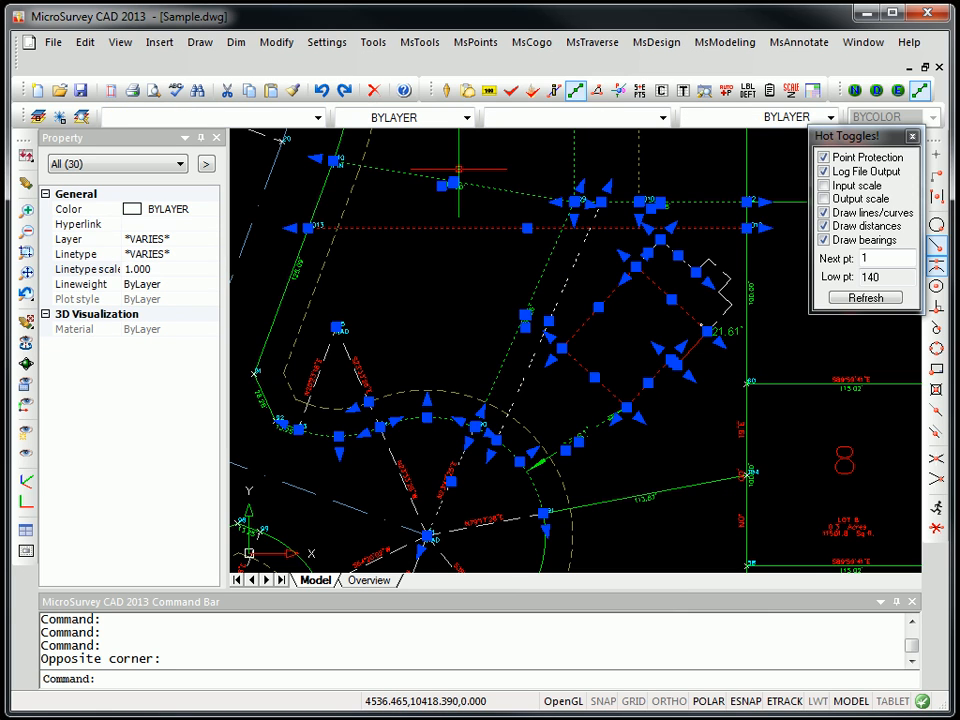
{"action": "left_click", "coordinate": [175, 242]}
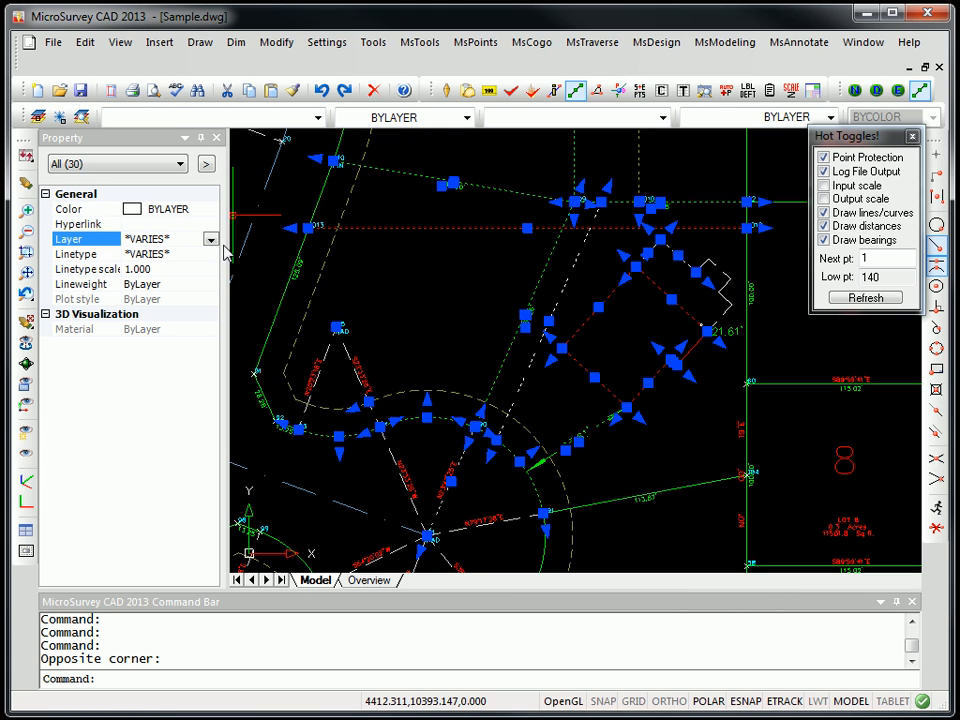
{"action": "key", "text": "Escape"}
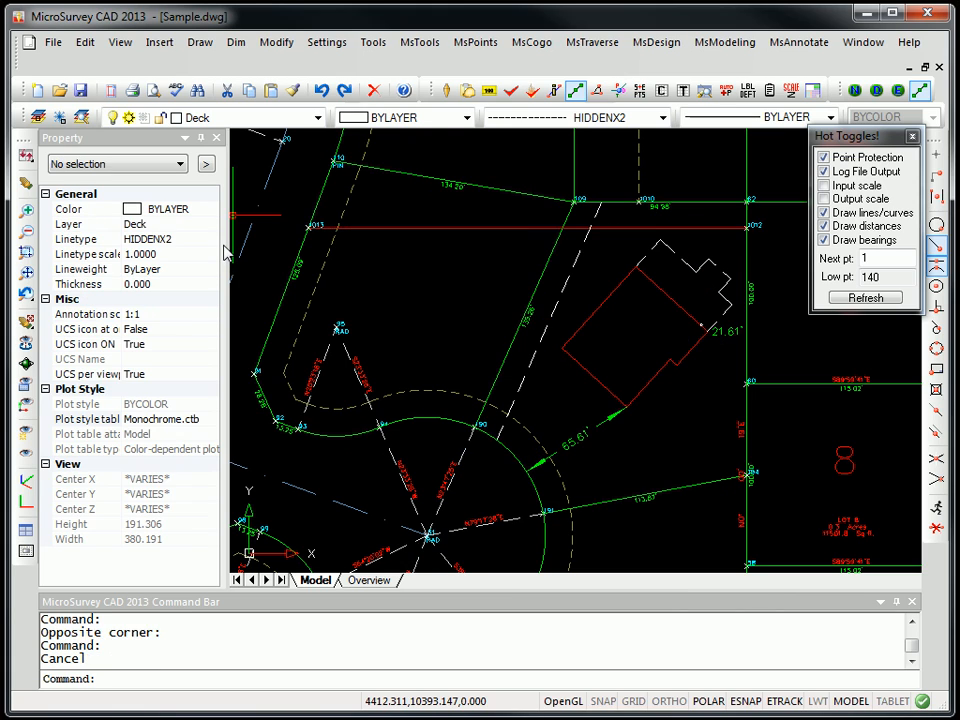
{"action": "key", "text": "Escape"}
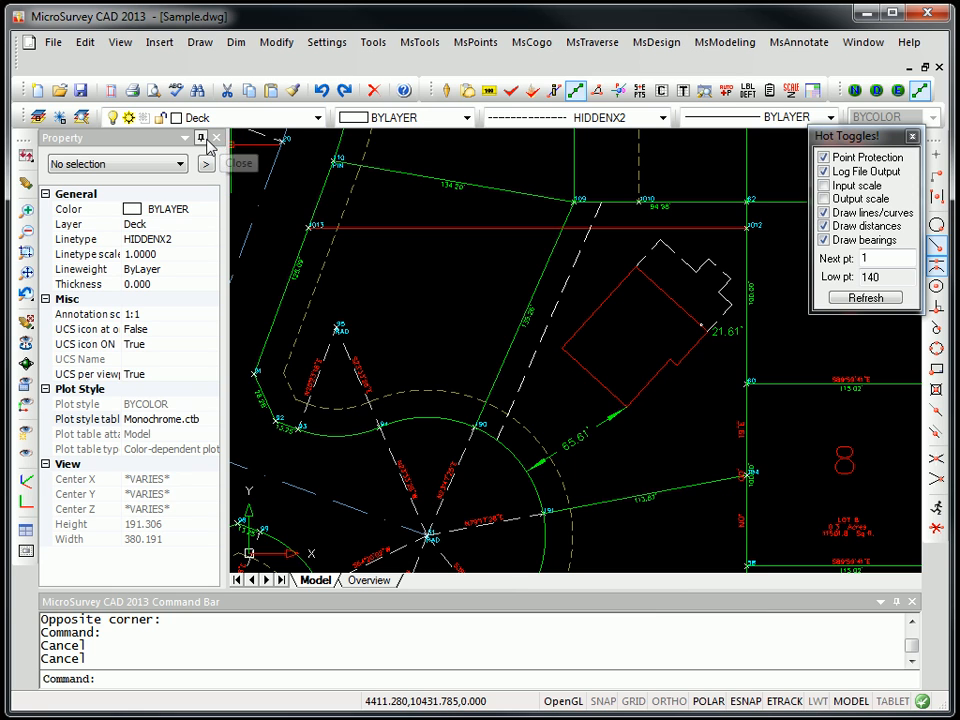
Step: Try auto-hiding the properties pane, dock it again, and close it
{"action": "left_click", "coordinate": [201, 139]}
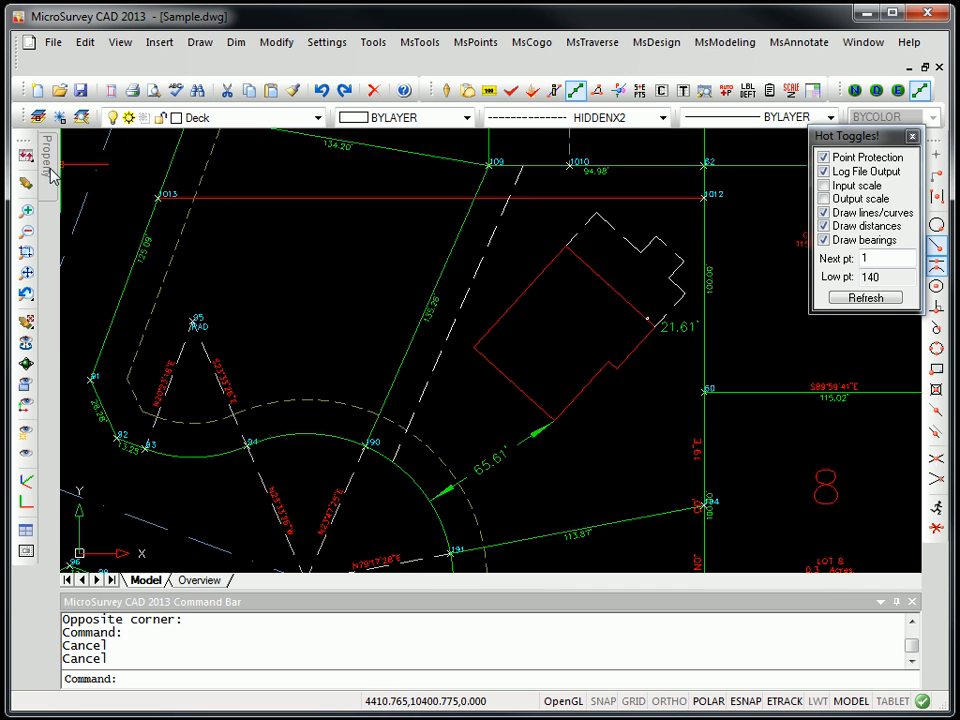
{"action": "mouse_move", "coordinate": [52, 175]}
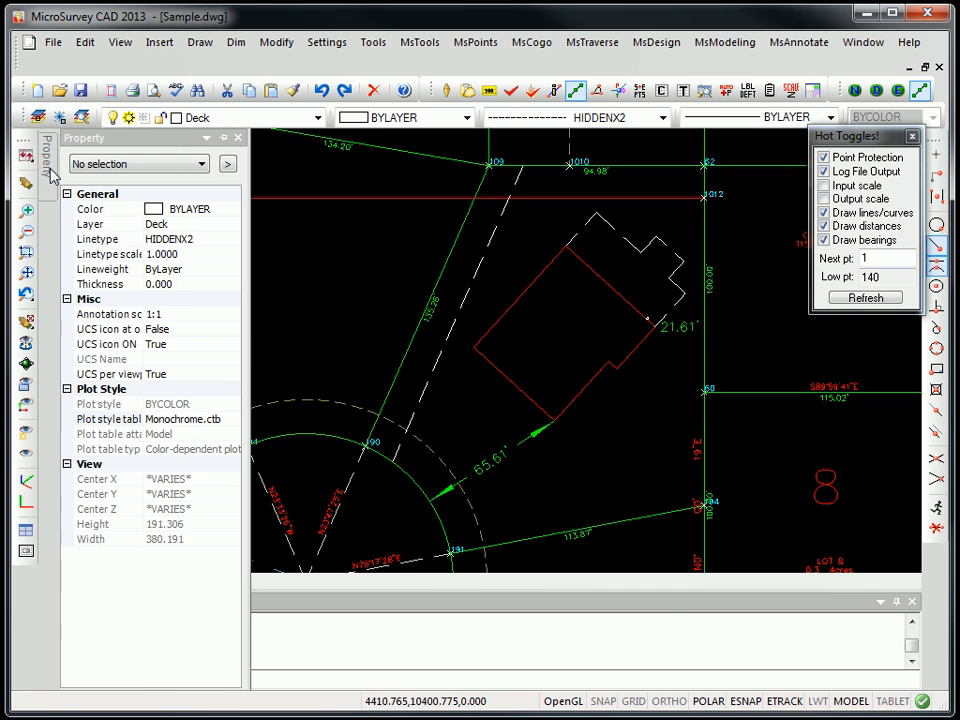
{"action": "left_click", "coordinate": [223, 137]}
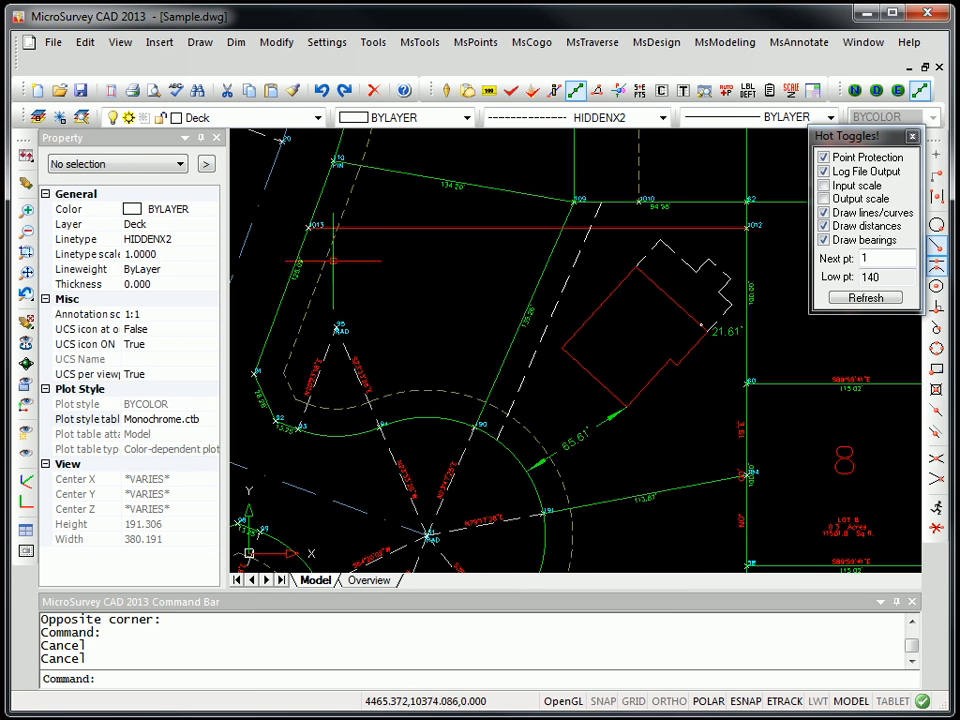
{"action": "left_click", "coordinate": [214, 137]}
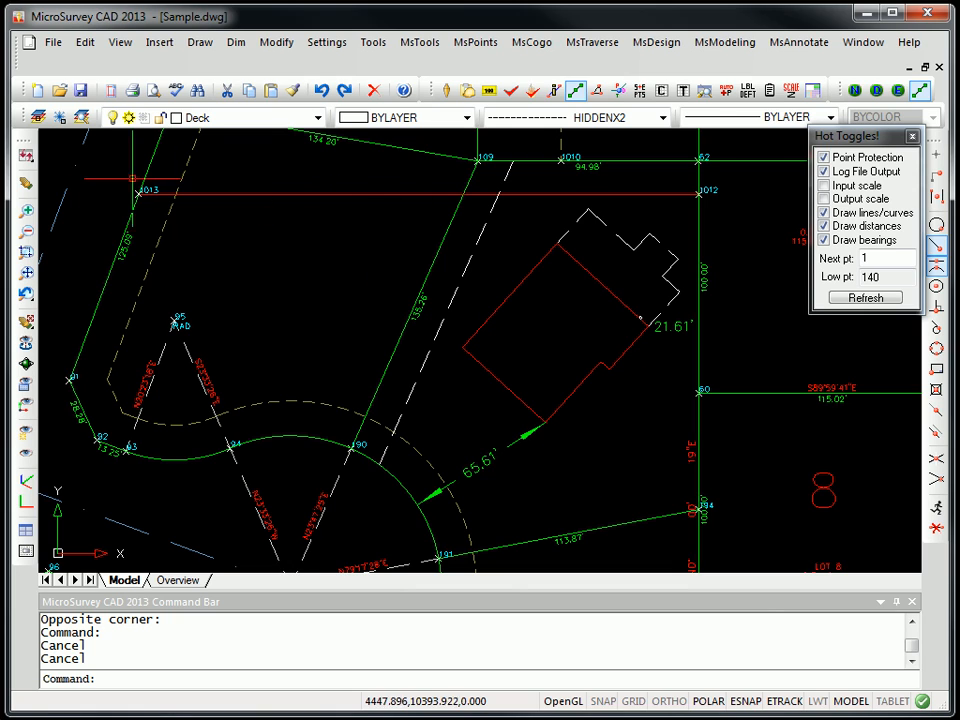
Step: Open the drawing explorer and look through the layers, layouts and external references of Sample.dwg
{"action": "left_click", "coordinate": [83, 118]}
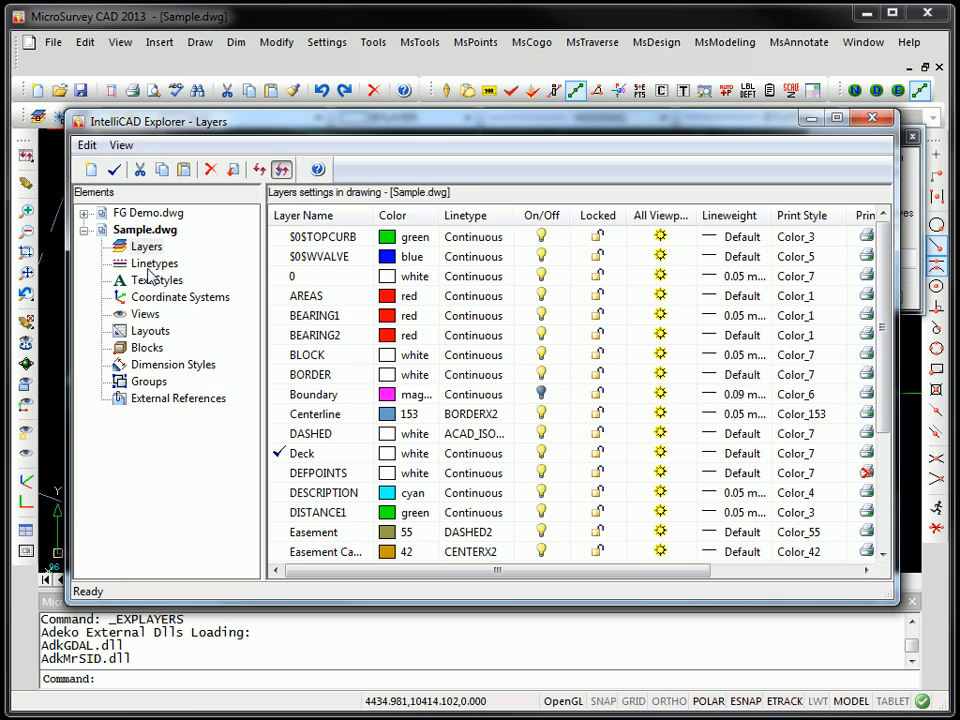
{"action": "left_click", "coordinate": [148, 332]}
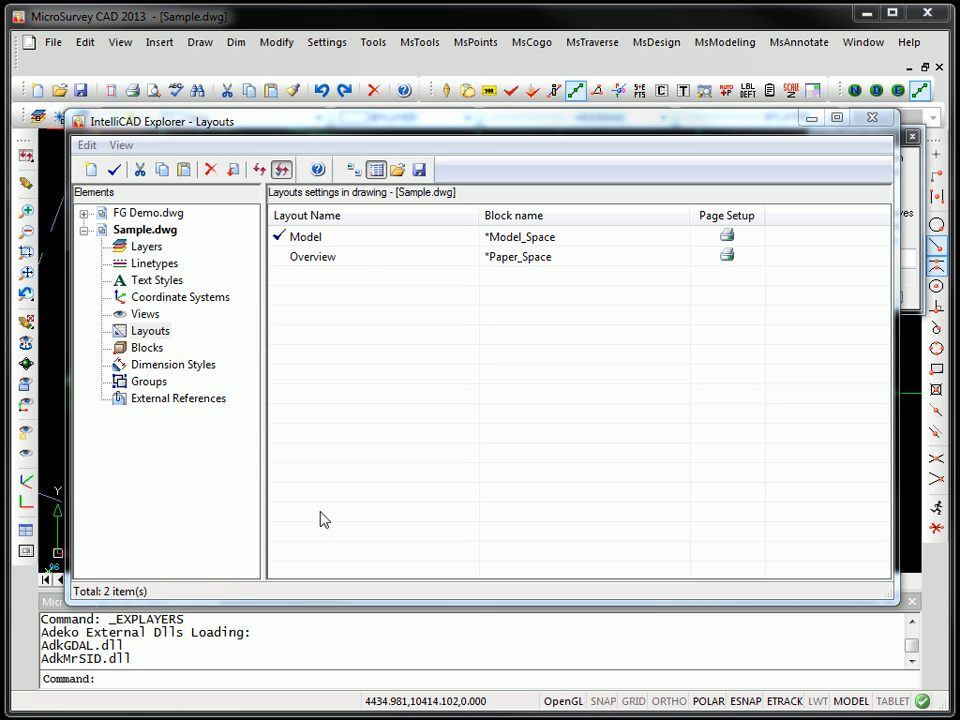
{"action": "left_click", "coordinate": [150, 404]}
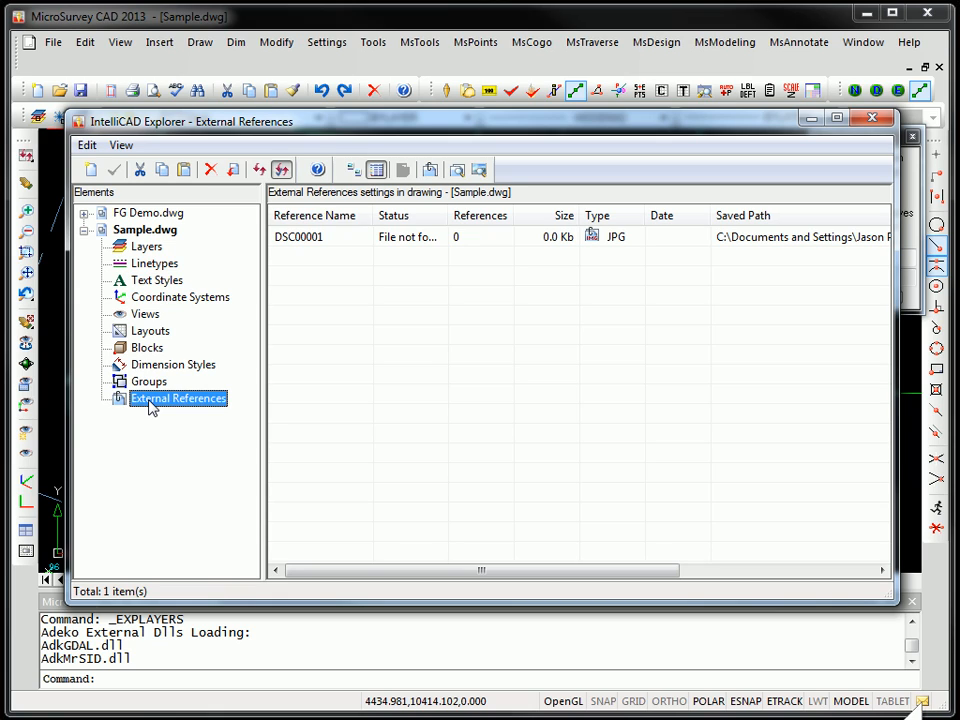
Step: Expand FG Demo.dwg in the explorer and compare its blocks with those of Sample.dwg
{"action": "left_click", "coordinate": [84, 214]}
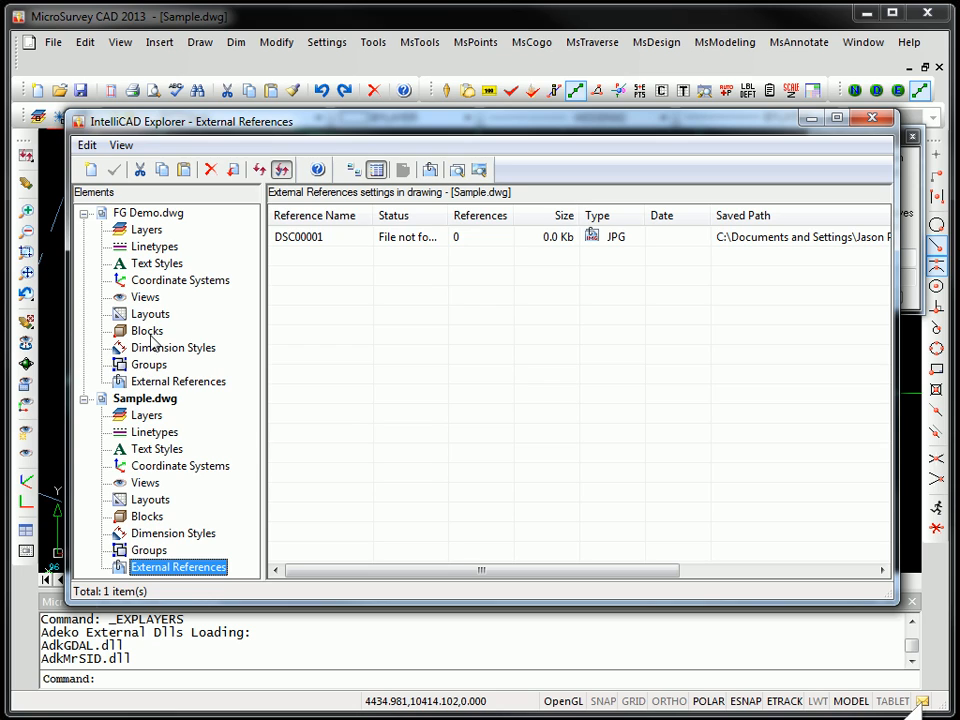
{"action": "left_click", "coordinate": [148, 331]}
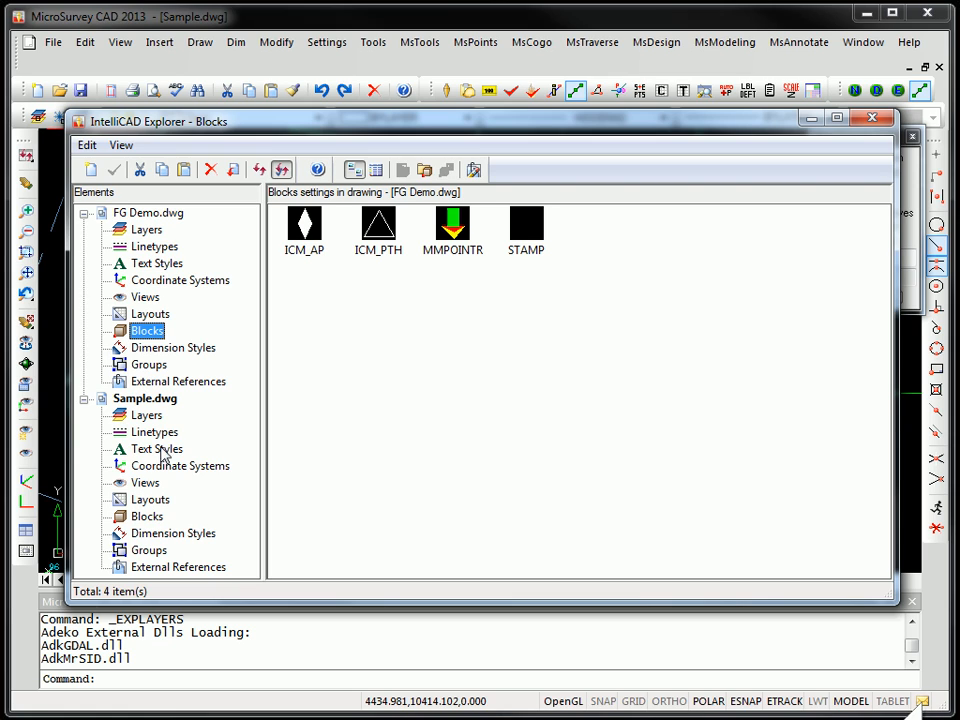
{"action": "left_click", "coordinate": [146, 516]}
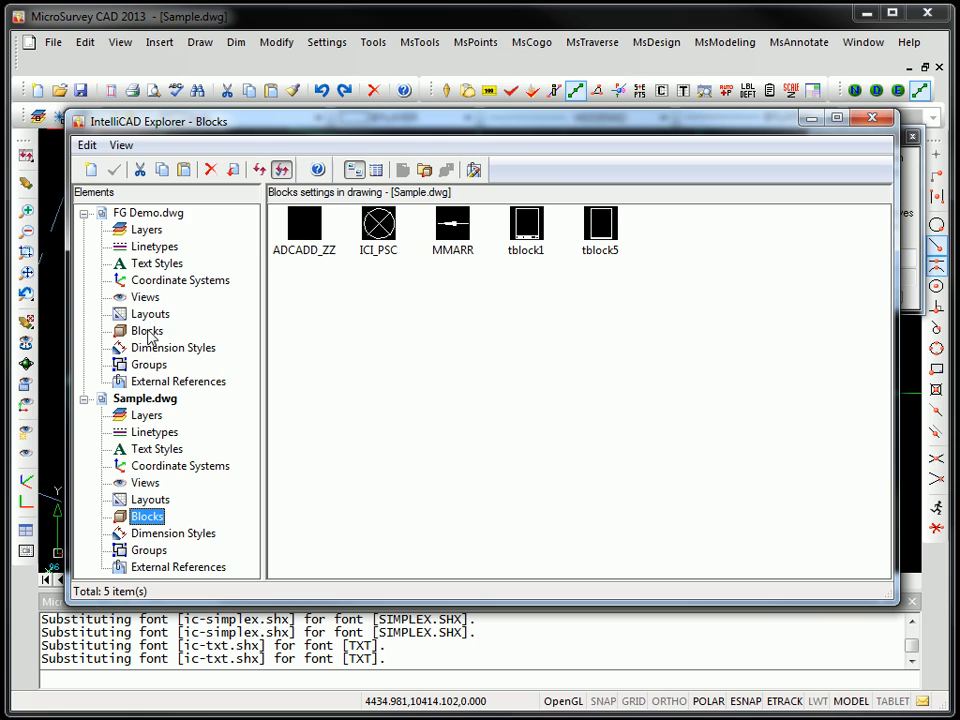
Step: Copy the ICM_AP block from FG Demo.dwg into the blocks of Sample.dwg and display the updated block list
{"action": "left_click", "coordinate": [147, 333]}
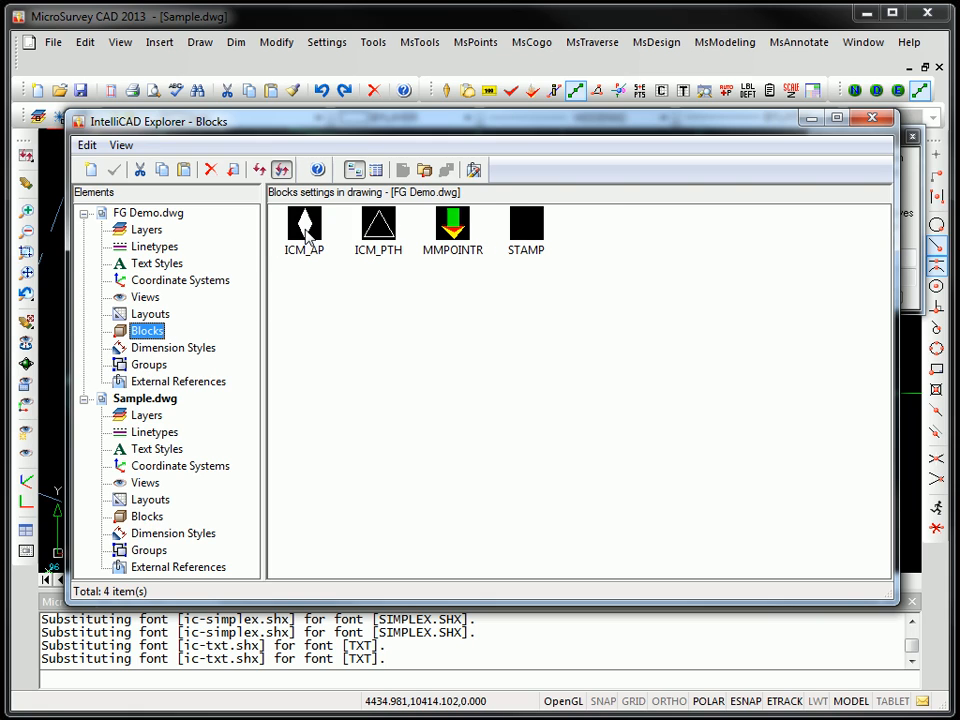
{"action": "left_click_drag", "start_coordinate": [307, 233], "coordinate": [145, 520]}
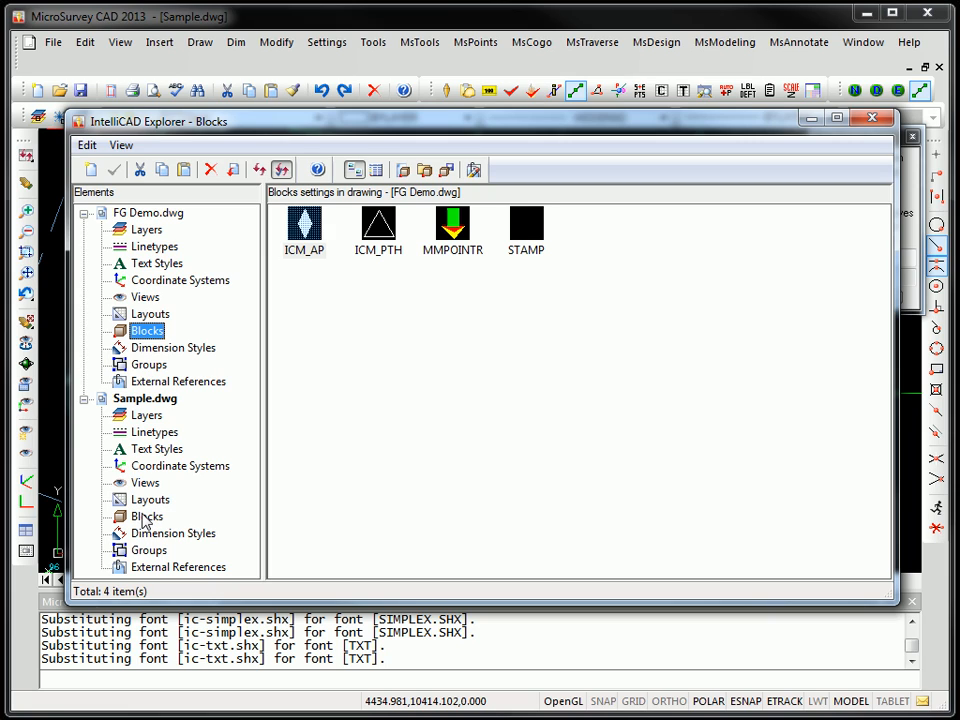
{"action": "left_click", "coordinate": [146, 517]}
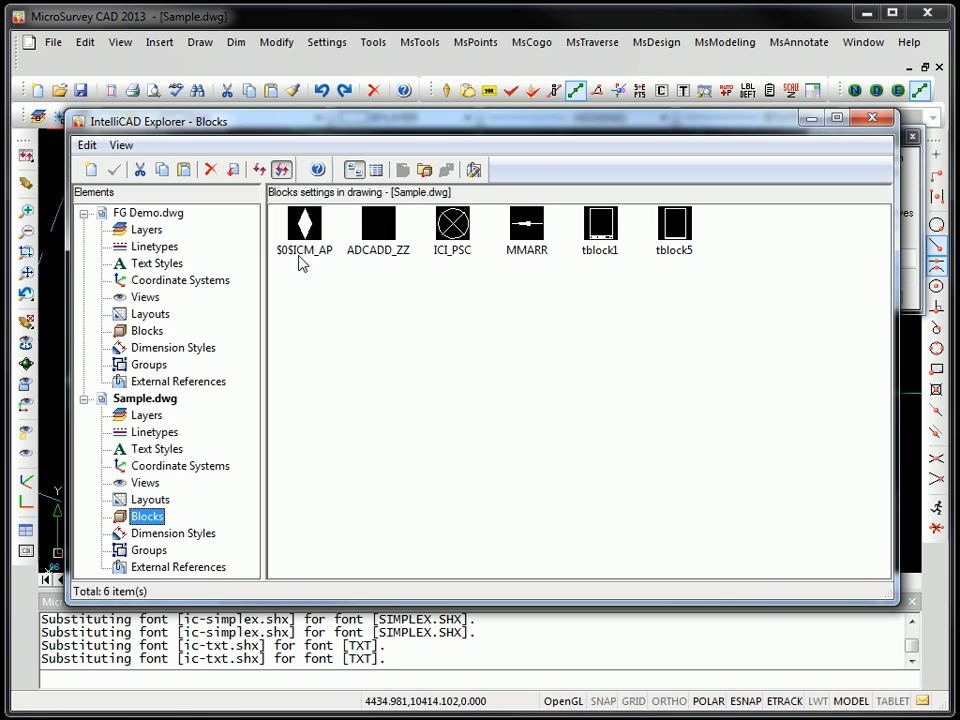
Step: Copy the ICM_PTH block from FG Demo.dwg into Sample.dwg, check the block list, and close the explorer
{"action": "left_click", "coordinate": [150, 331]}
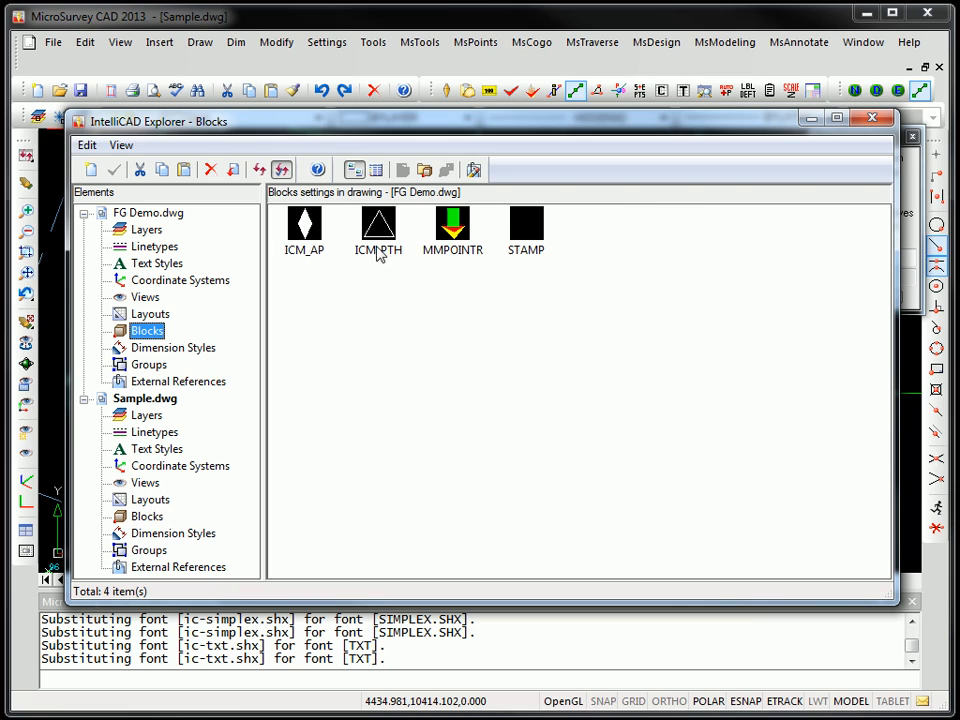
{"action": "left_click_drag", "start_coordinate": [379, 250], "coordinate": [143, 520]}
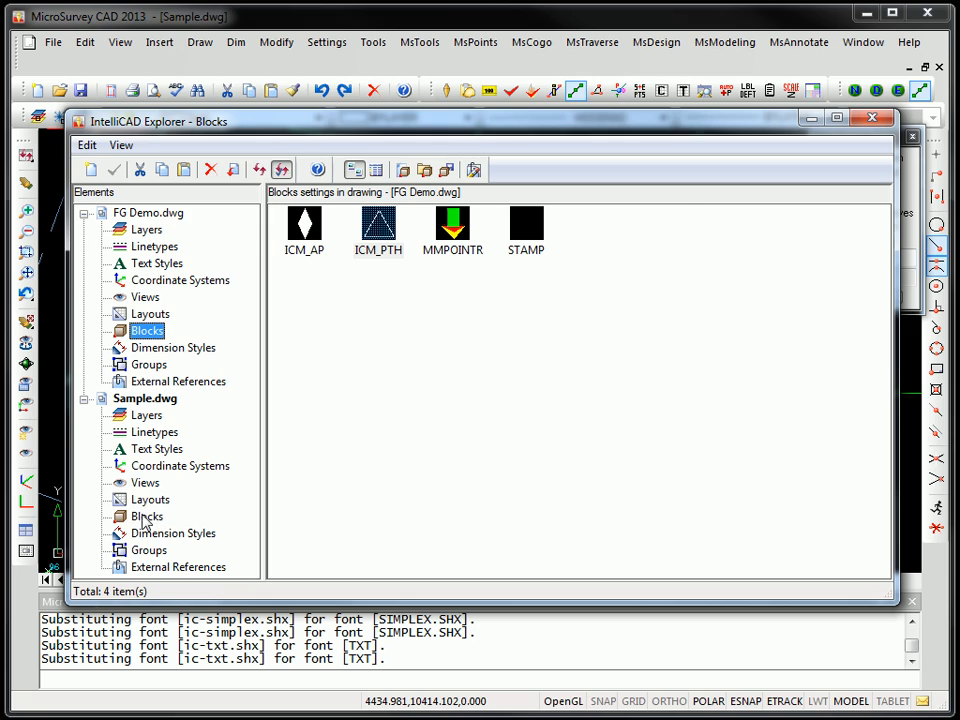
{"action": "left_click", "coordinate": [145, 520]}
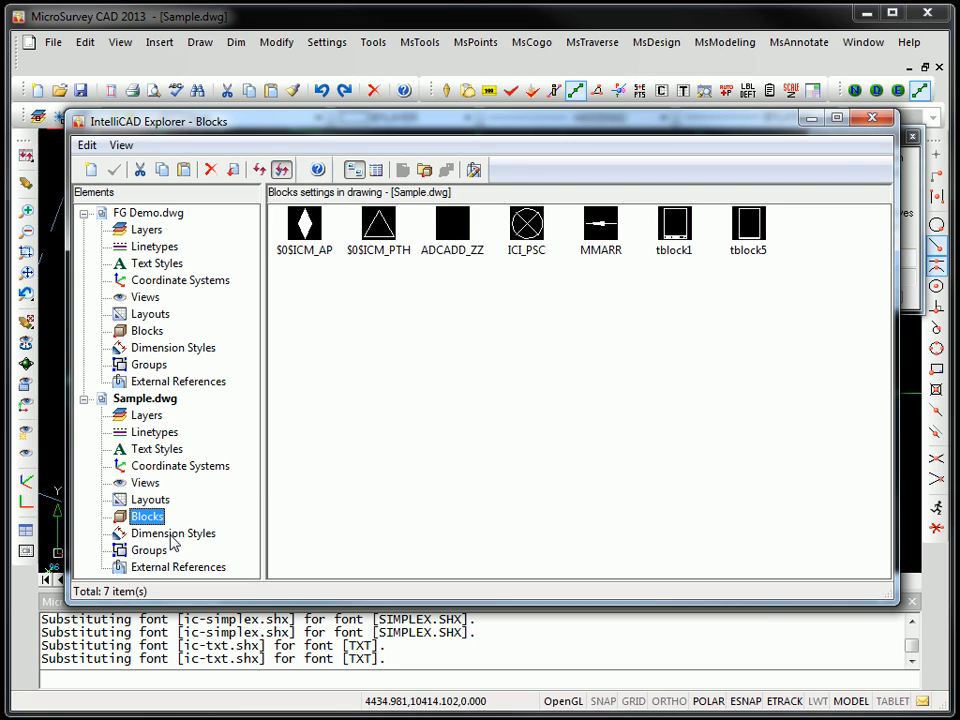
{"action": "left_click", "coordinate": [869, 120]}
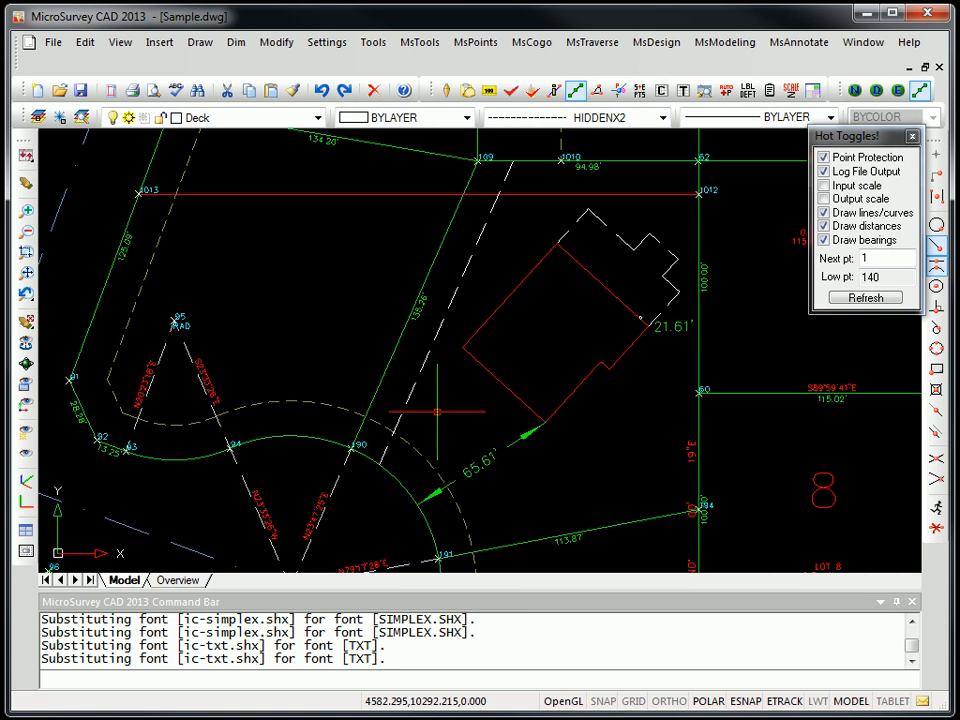
Step: Run the purge command, examine the purgeable text styles and layers, and close the dialog without purging anything
{"action": "type", "text": "purge"}
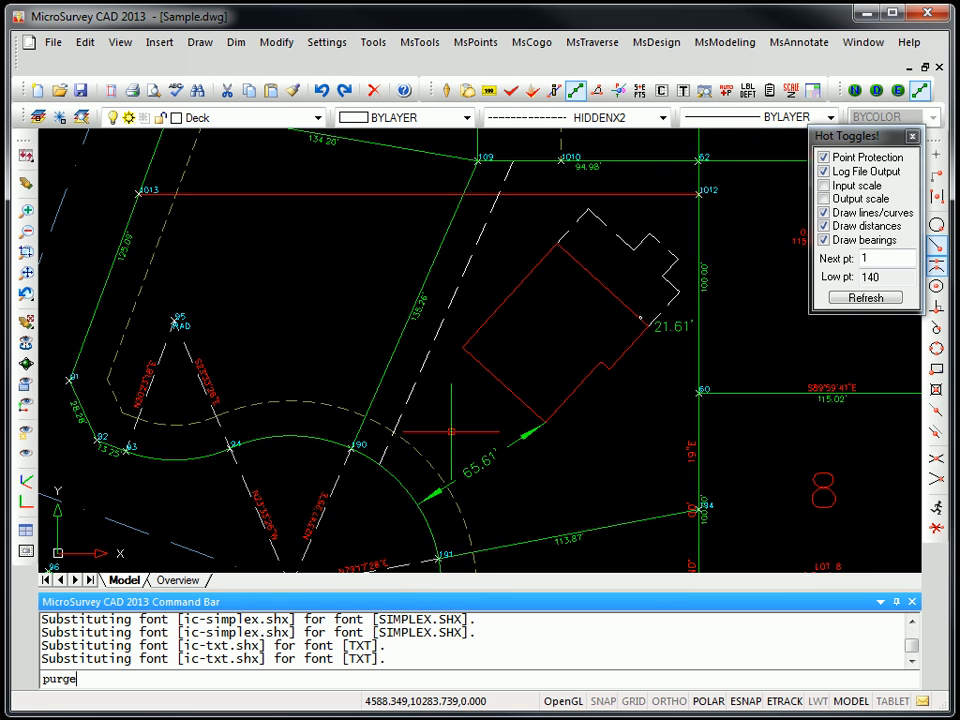
{"action": "key", "text": "Return"}
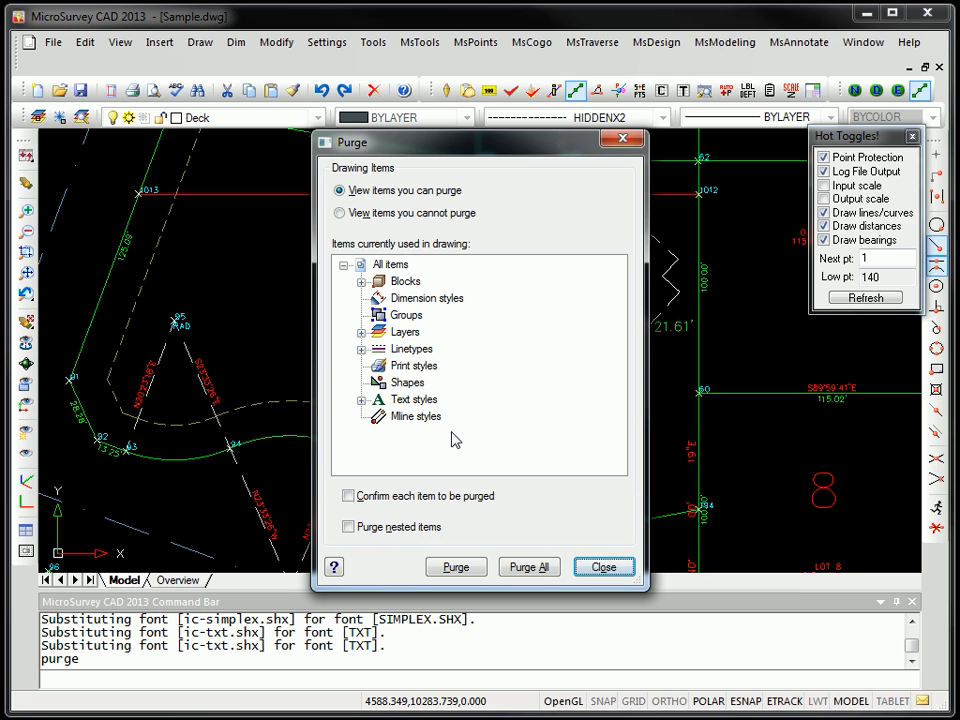
{"action": "left_click", "coordinate": [361, 400]}
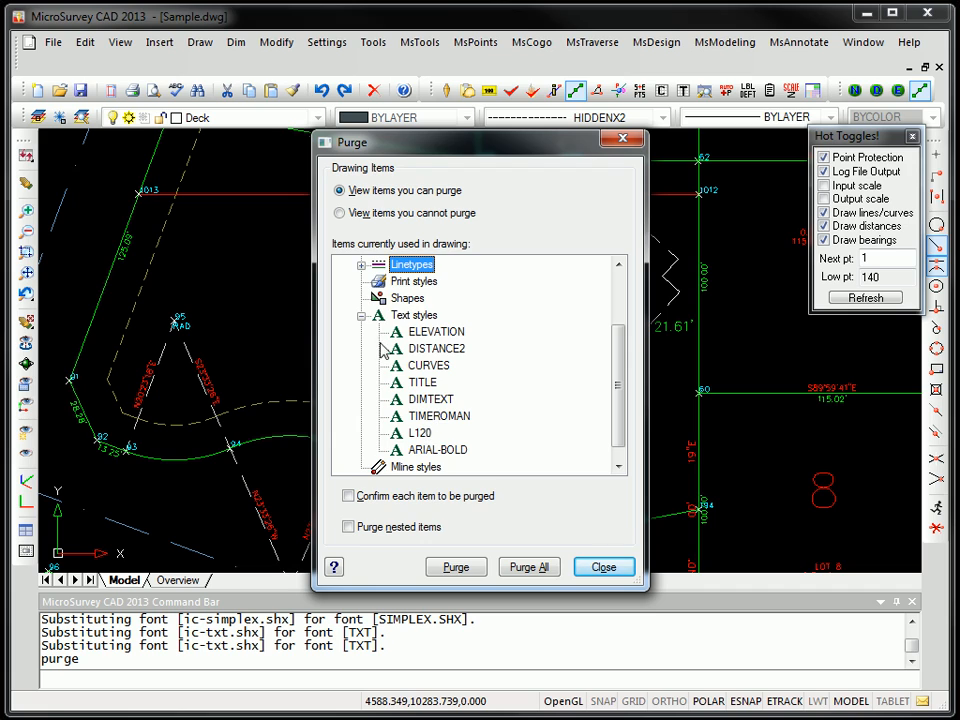
{"action": "left_click", "coordinate": [361, 315]}
{"action": "left_click", "coordinate": [361, 332]}
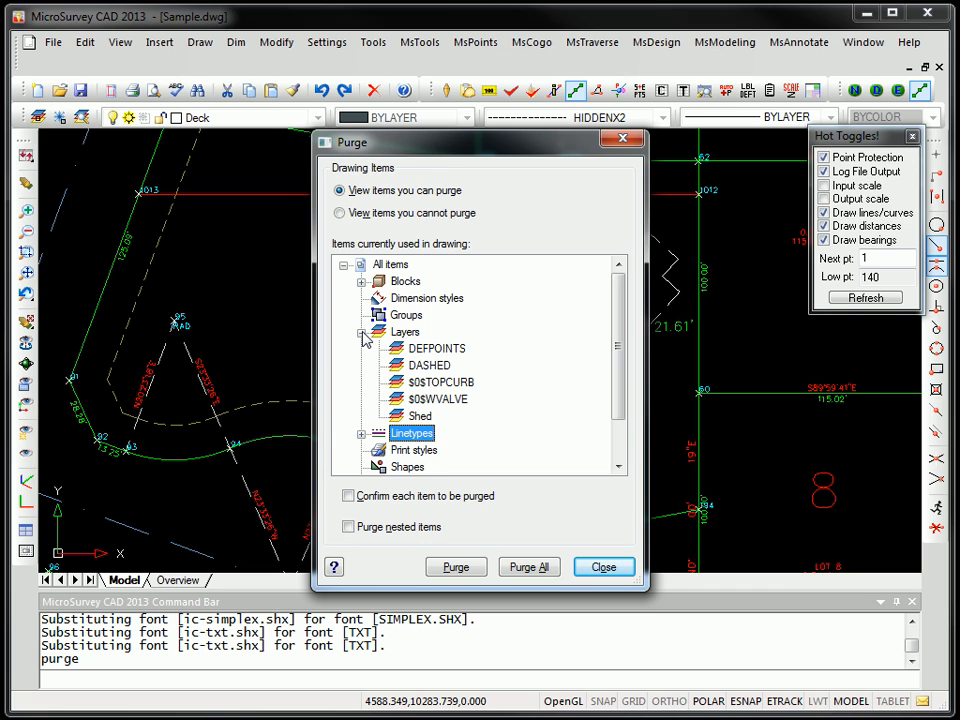
{"action": "left_click", "coordinate": [361, 332]}
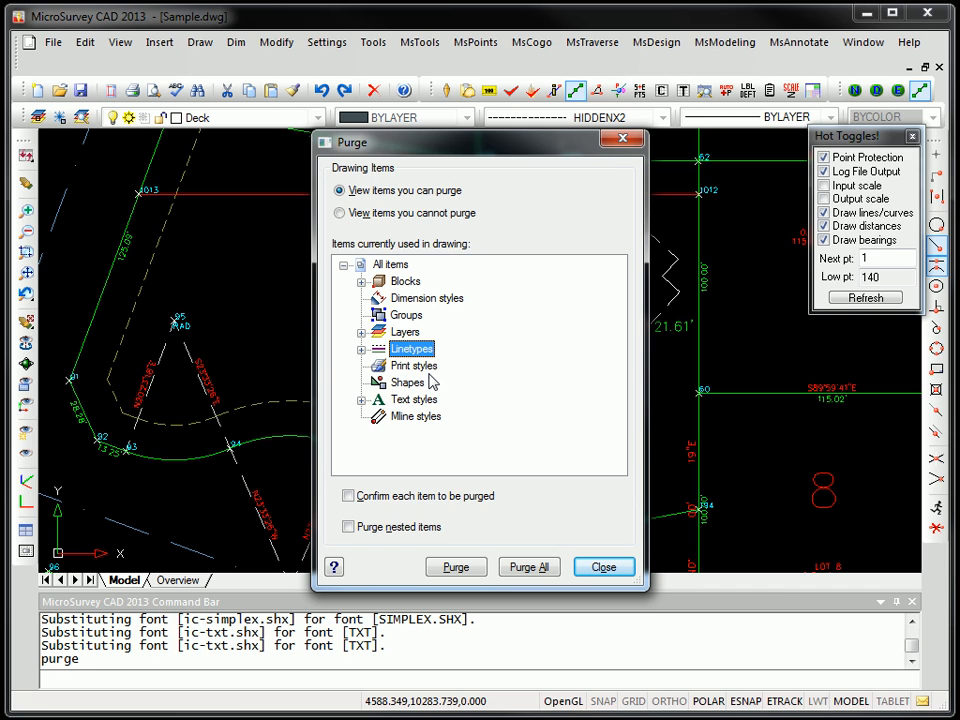
{"action": "left_click", "coordinate": [604, 567]}
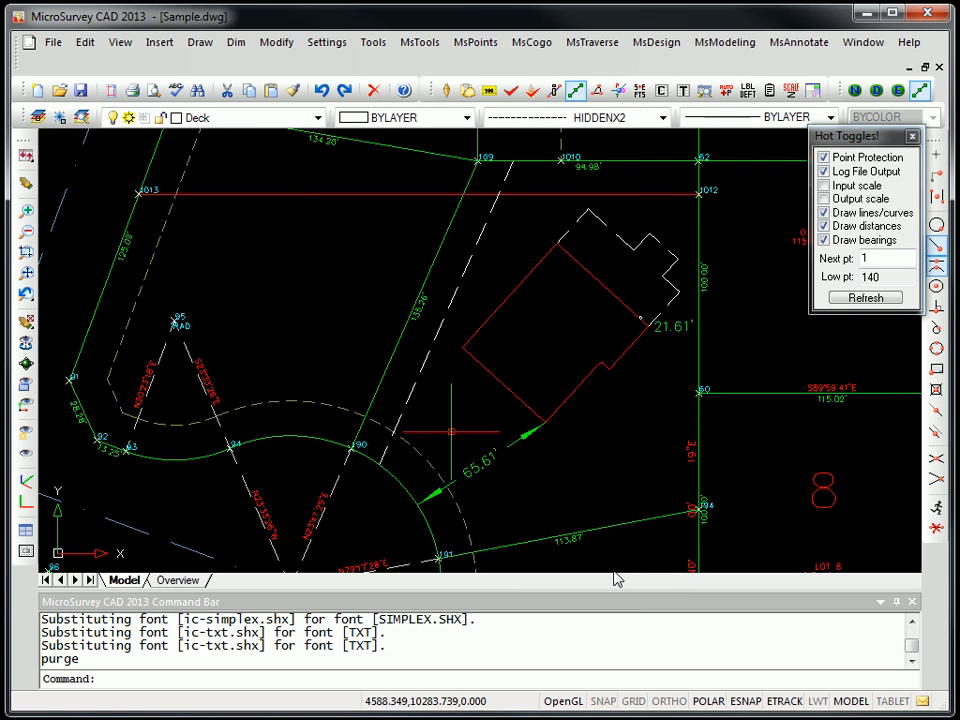